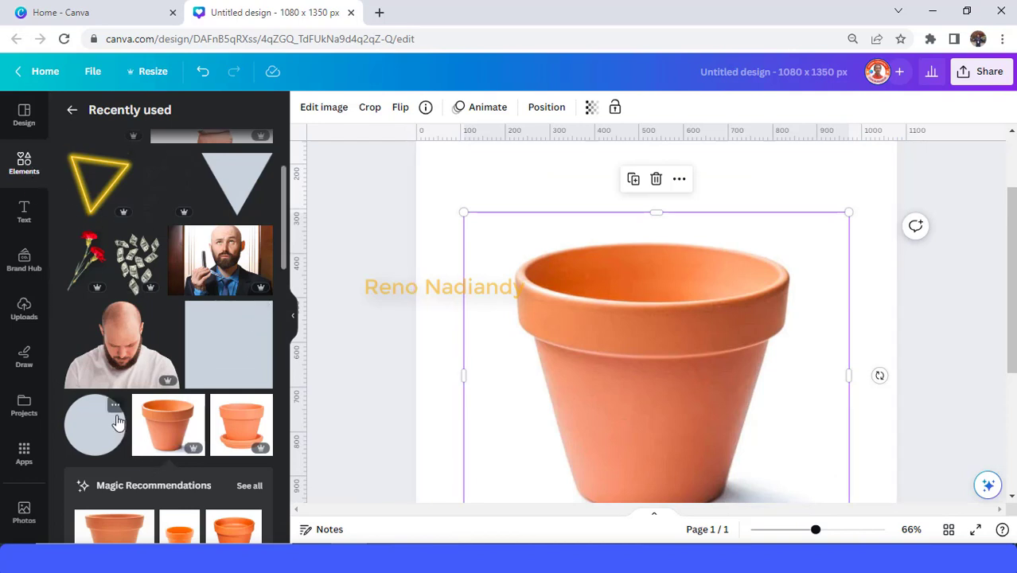
- Add the recently used circle shape to the page over the flower pot photo
left_click(116, 406)
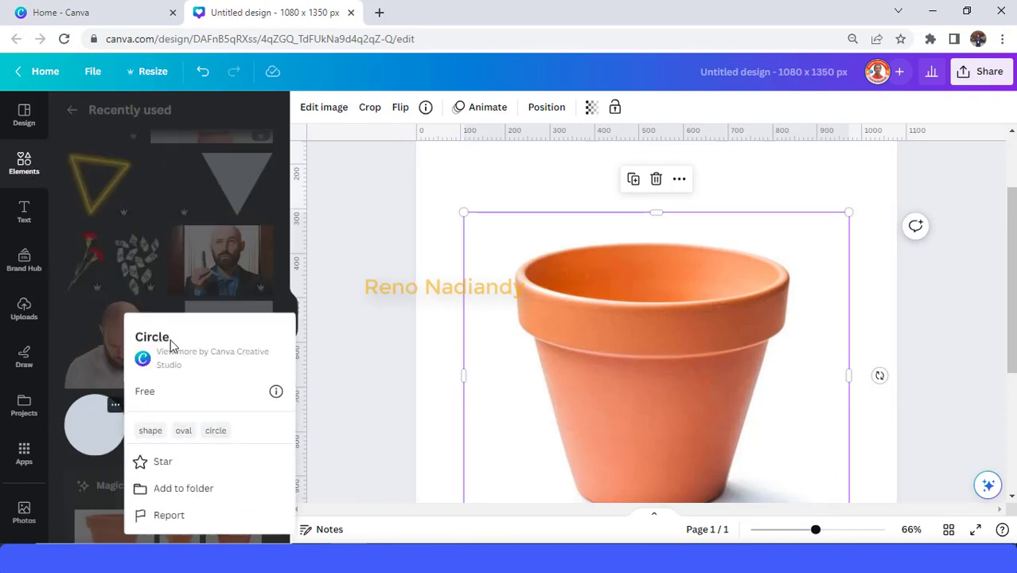
left_click(101, 433)
left_click(100, 430)
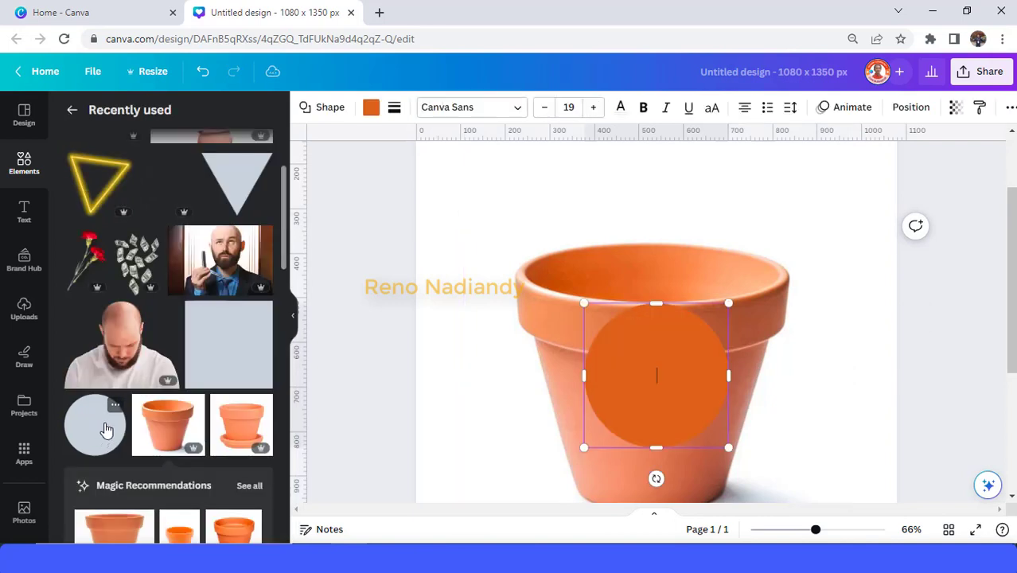
- Give the circle no fill colour and a solid border with a weight of 6
left_click(371, 107)
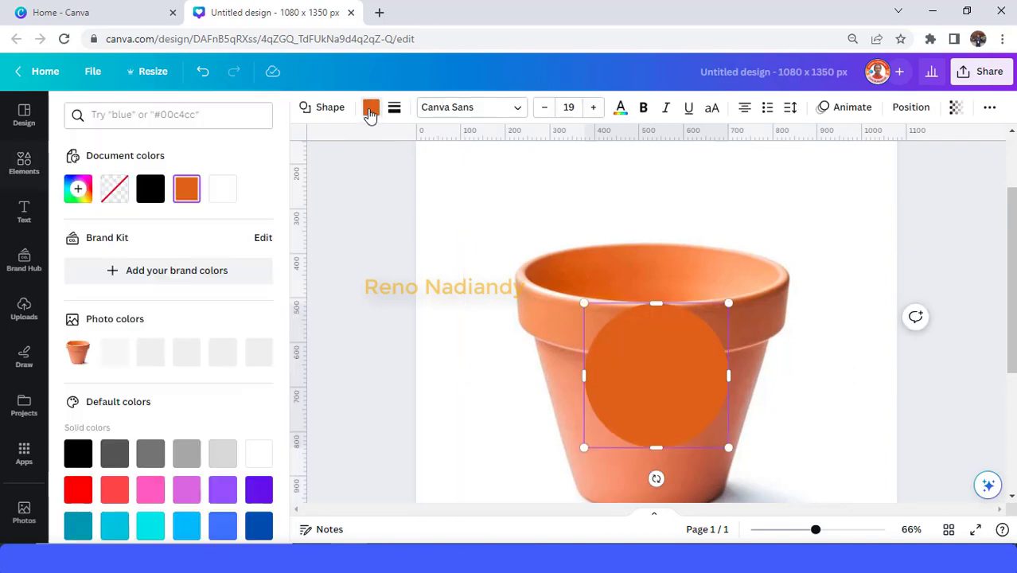
left_click(114, 195)
left_click(396, 111)
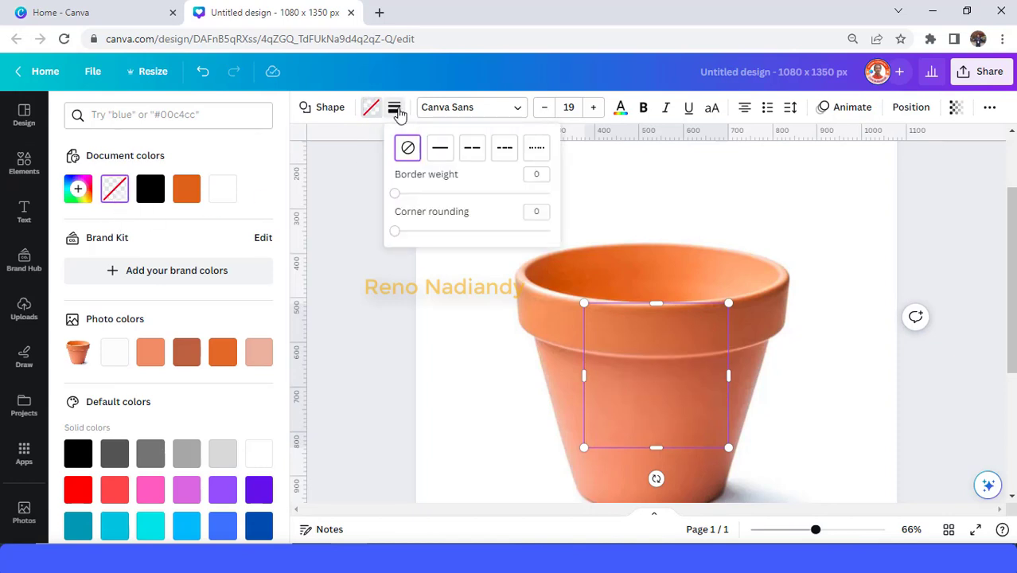
left_click_drag(396, 199, 407, 212)
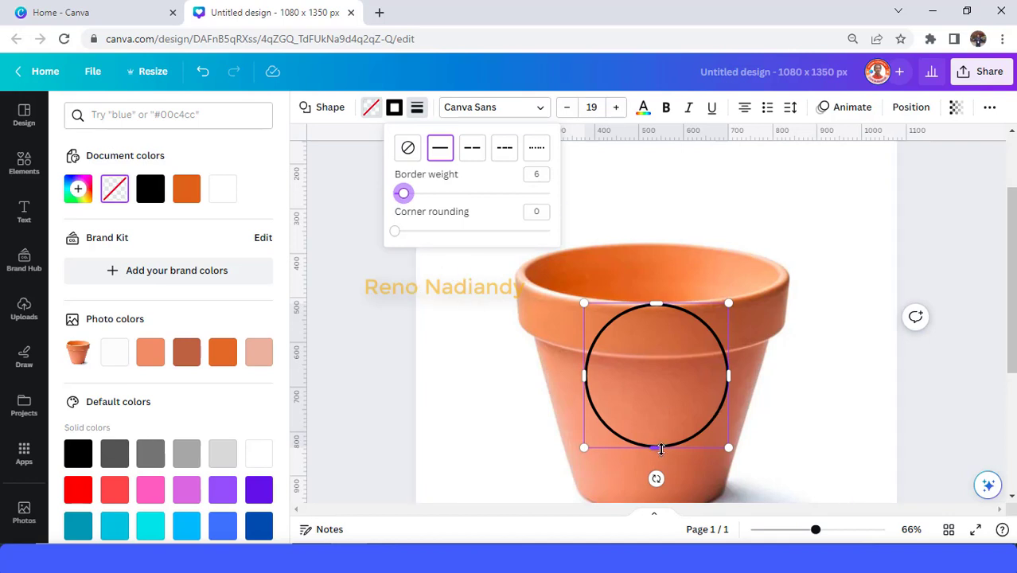
- Flatten and stretch the circle into an ellipse that fits closely around the outer edge of the pot's rim
left_click_drag(656, 448, 594, 285)
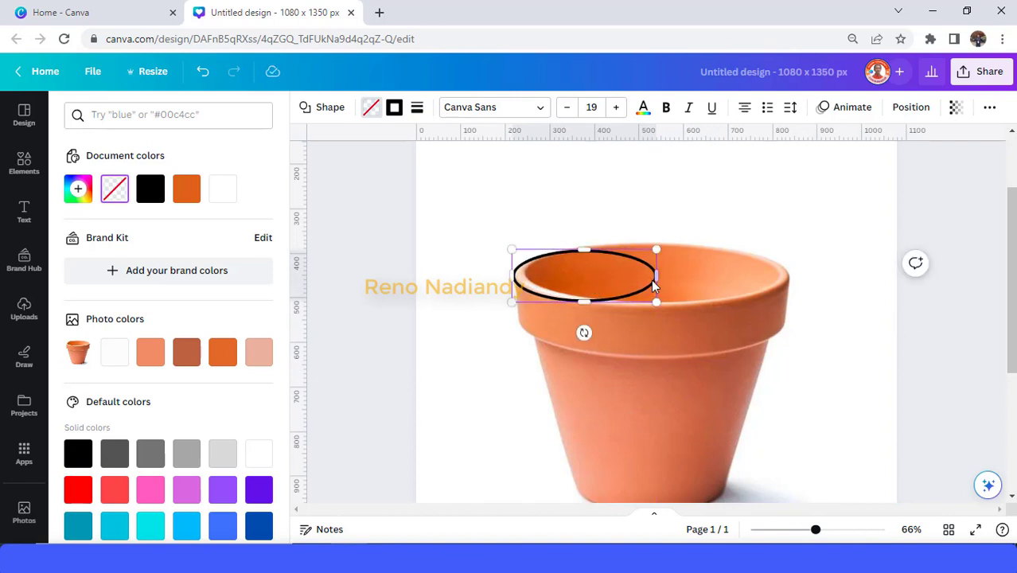
left_click_drag(697, 287, 788, 285)
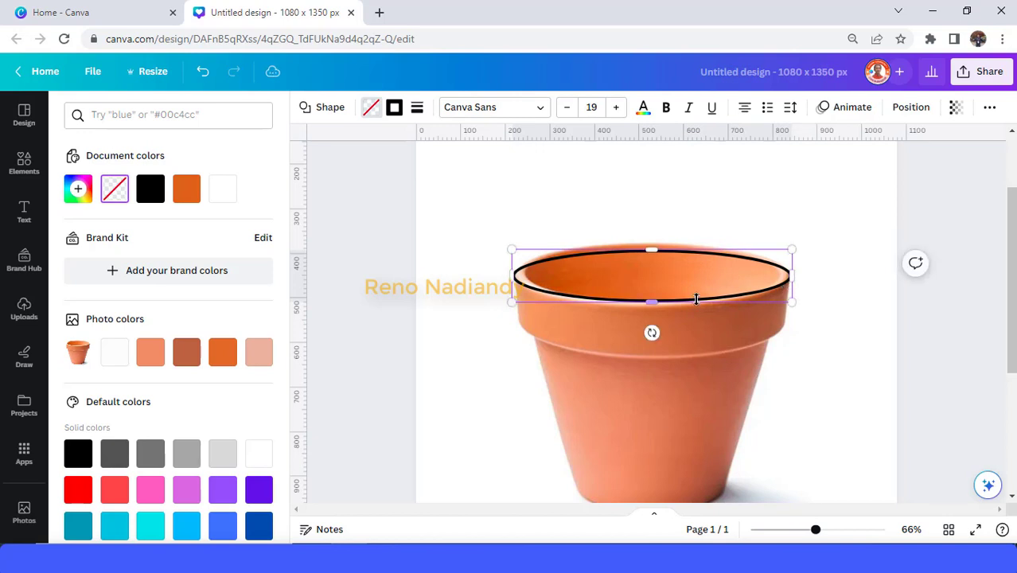
mouse_move(653, 304)
left_mouse_down()
mouse_move(654, 330)
mouse_move(656, 312)
left_mouse_up()
mouse_move(649, 250)
left_mouse_down()
mouse_move(649, 232)
mouse_move(646, 239)
left_mouse_up()
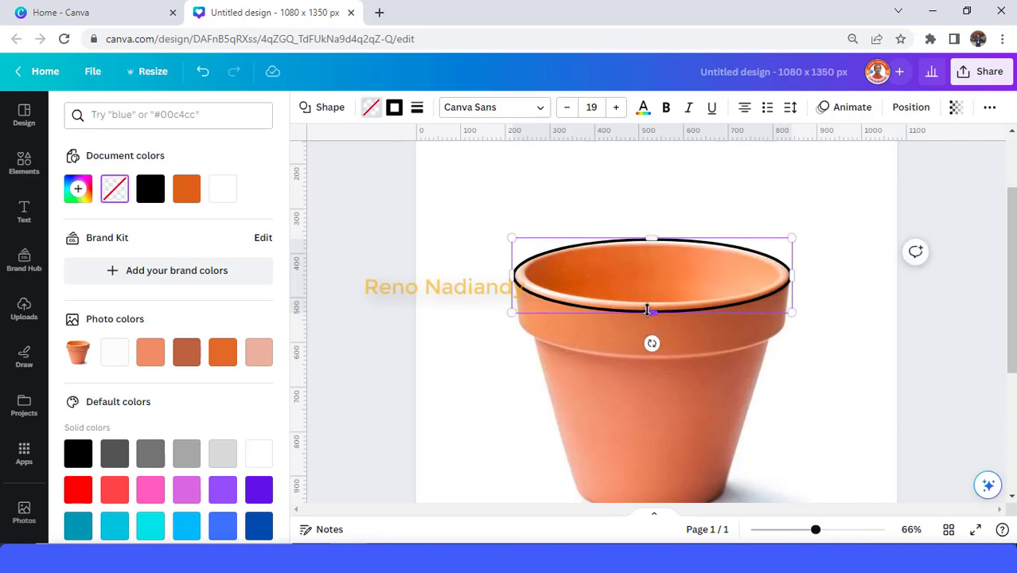
left_click_drag(646, 310, 646, 309)
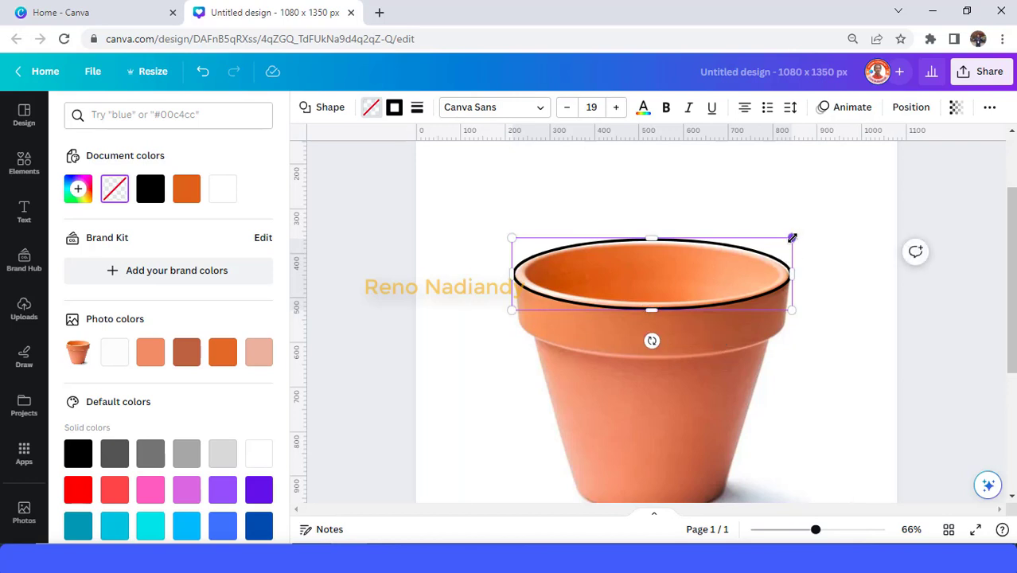
left_click(722, 270)
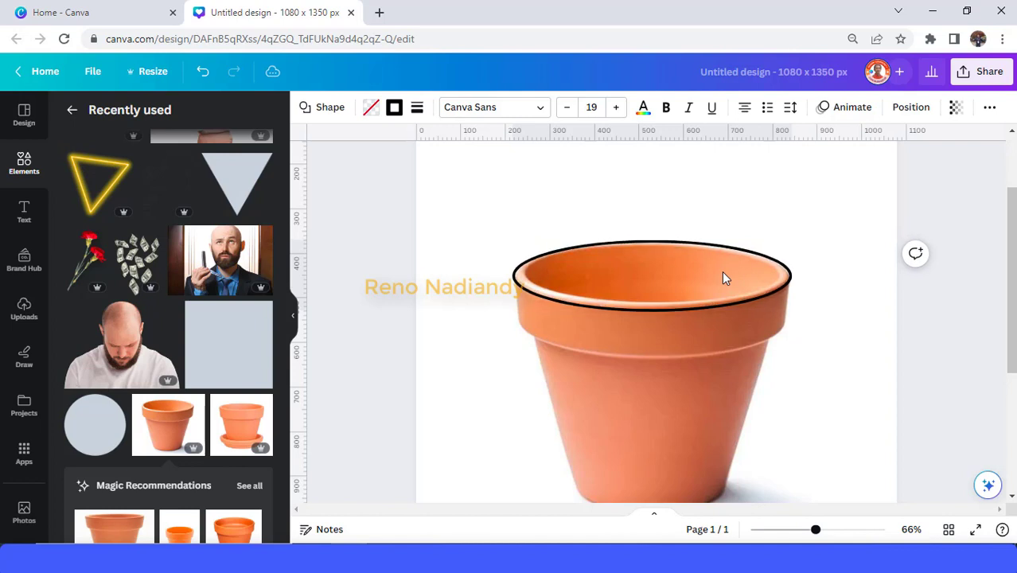
left_click(722, 275)
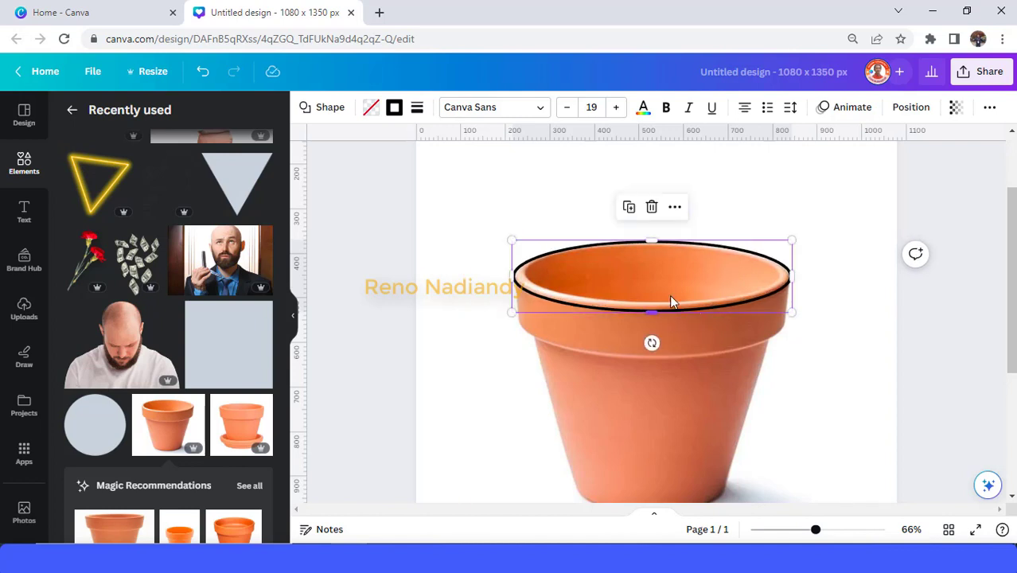
left_click_drag(650, 233, 648, 234)
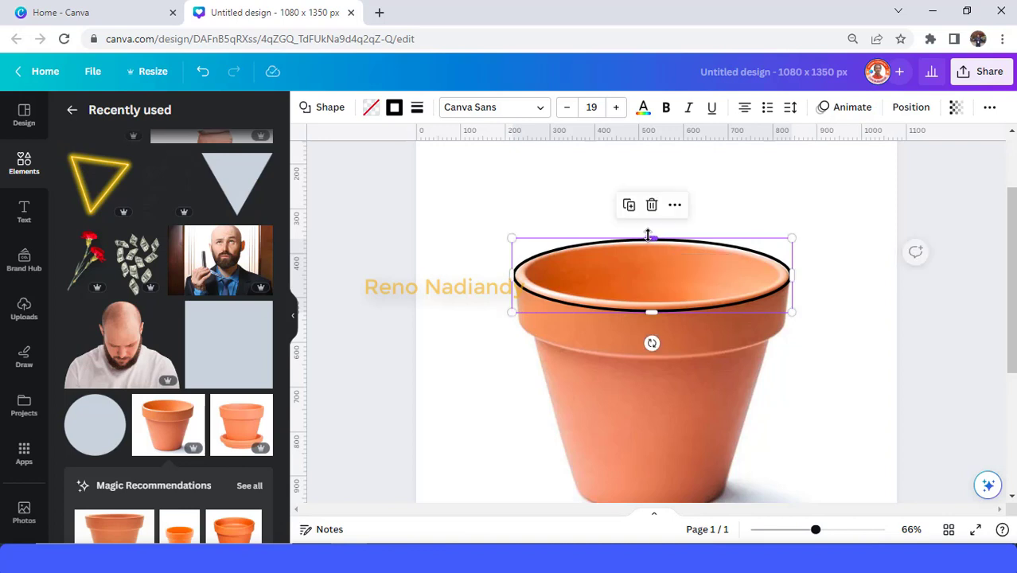
left_click(648, 233)
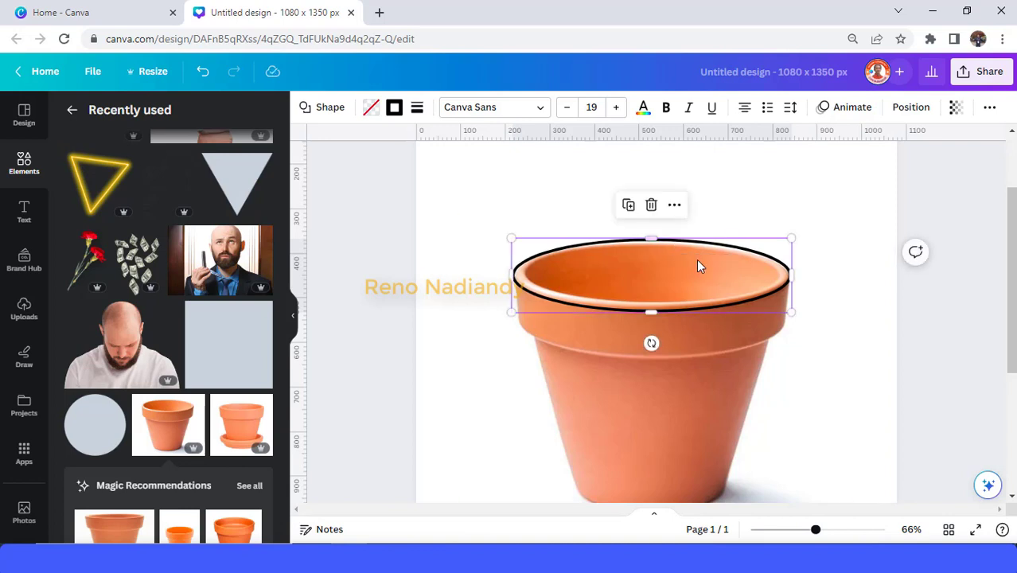
left_click_drag(788, 236, 790, 235)
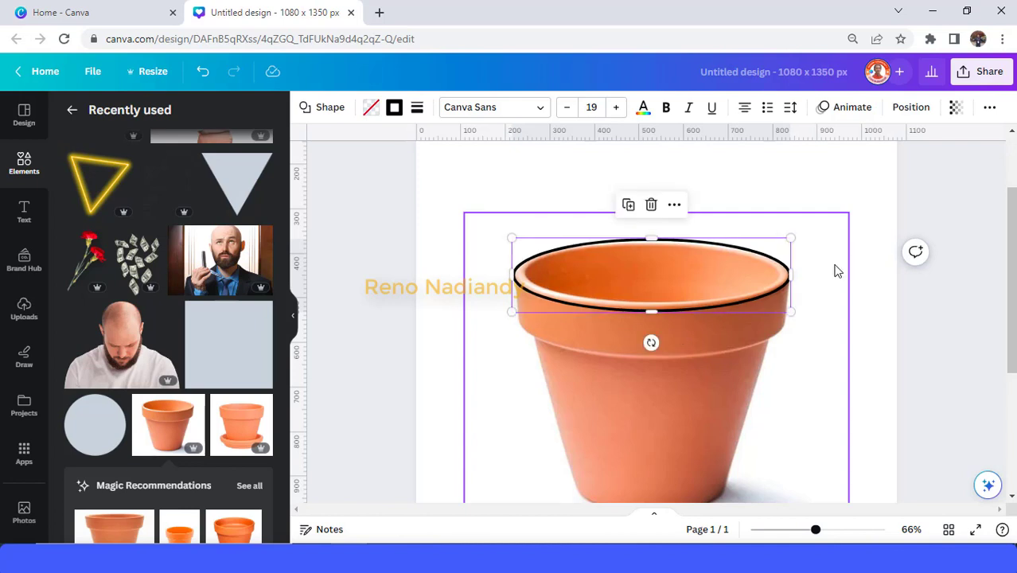
- Change the ellipse's border colour to Yellow #ffde59
left_click(393, 109)
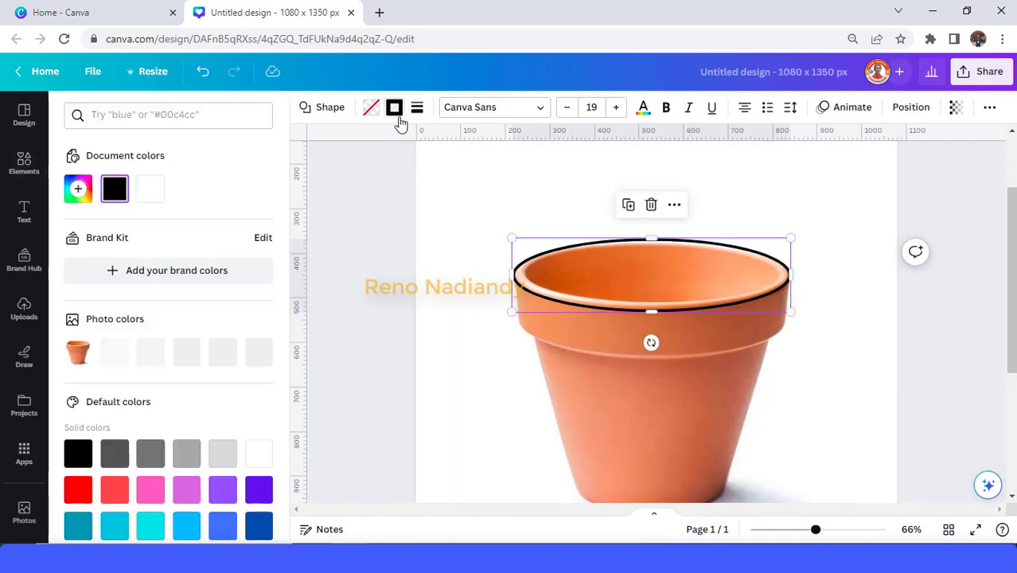
scroll(191, 429, "down", 1)
scroll(191, 428, "down", 1)
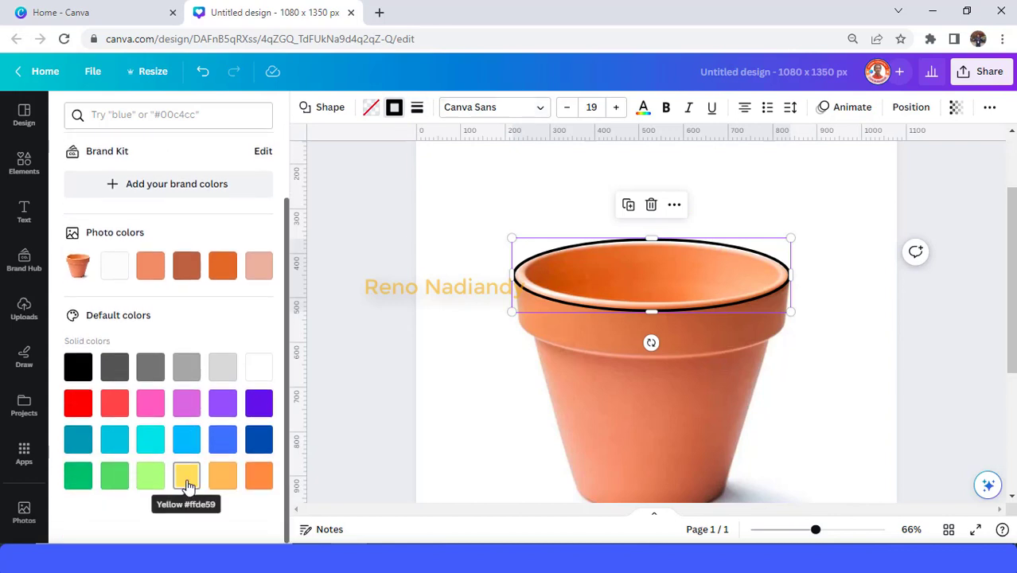
left_click(188, 478)
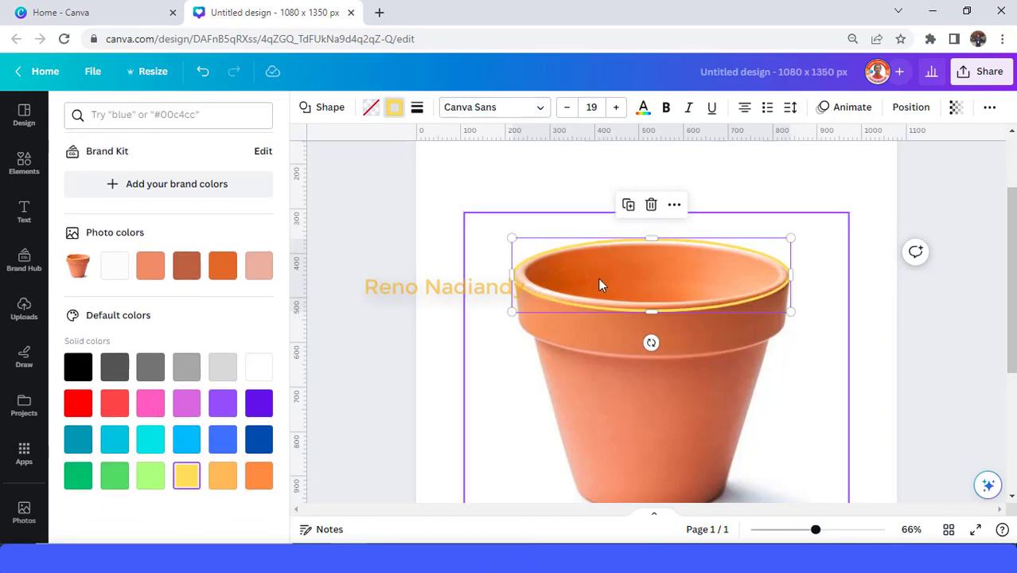
- Add a slightly larger copy of the yellow ellipse around the rim with a border weight of 13
left_click(629, 207)
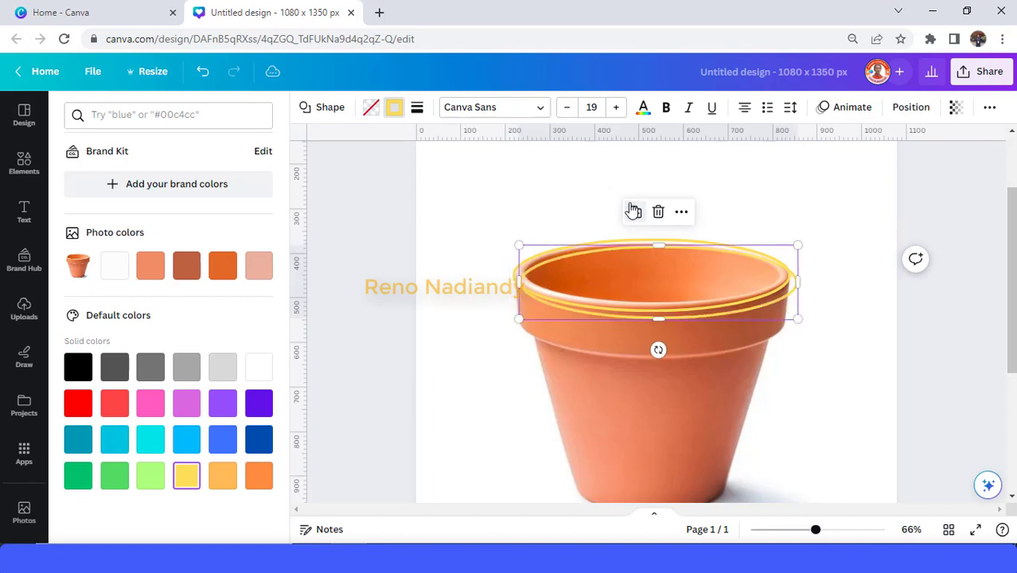
left_click_drag(622, 291, 617, 285)
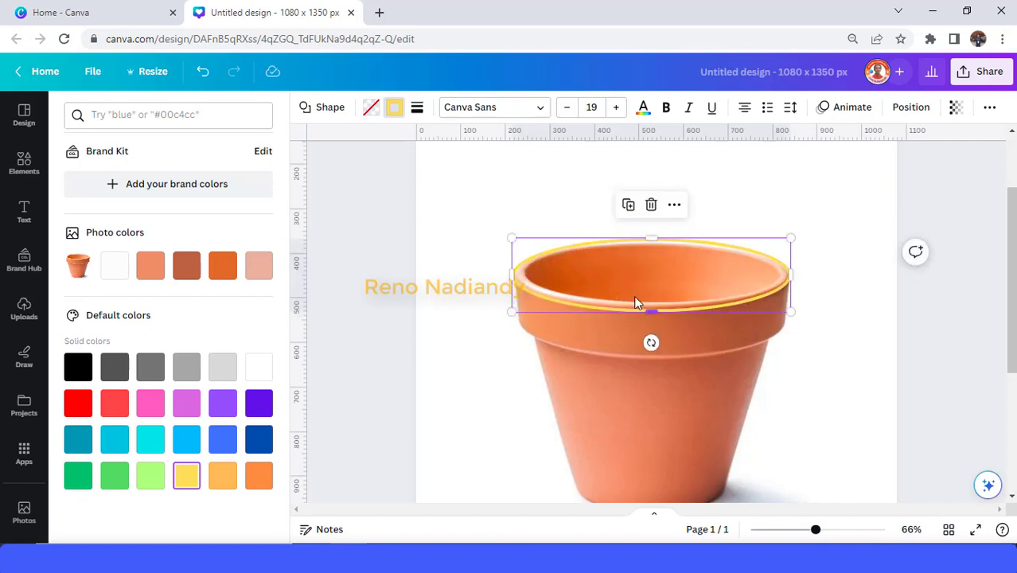
left_click_drag(509, 237, 505, 235)
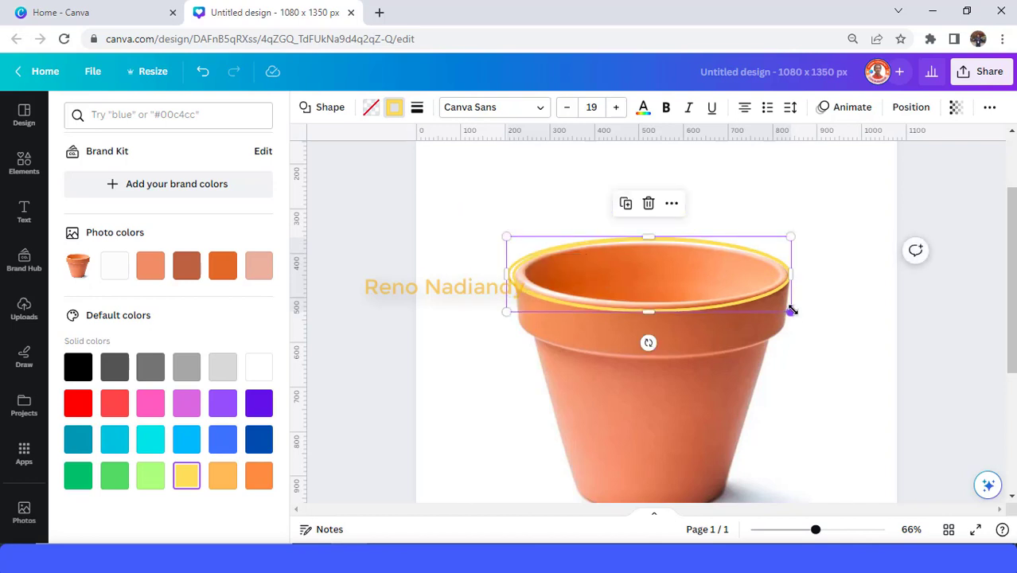
left_click_drag(792, 310, 796, 317)
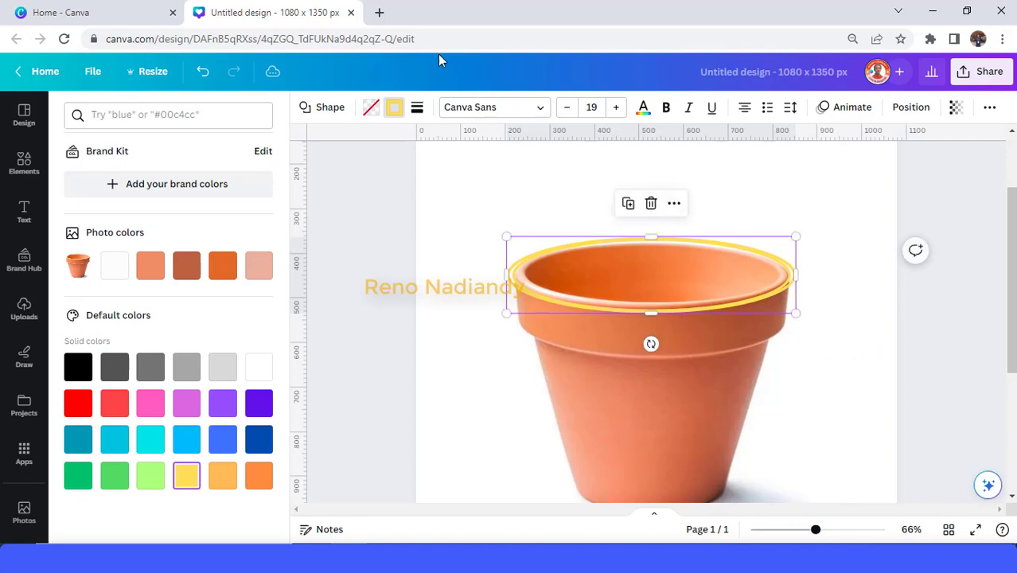
left_click(416, 109)
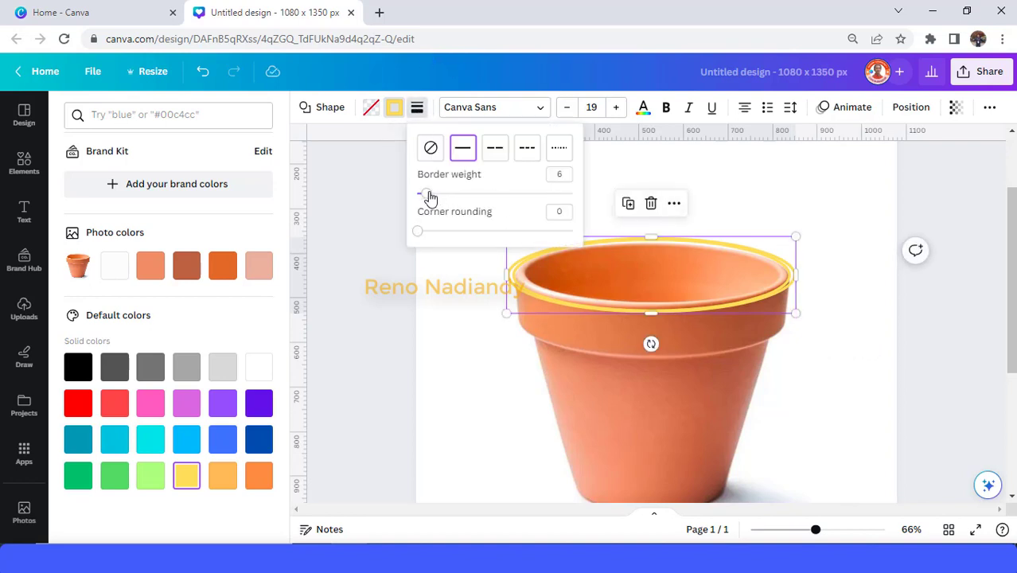
left_click_drag(428, 196, 439, 200)
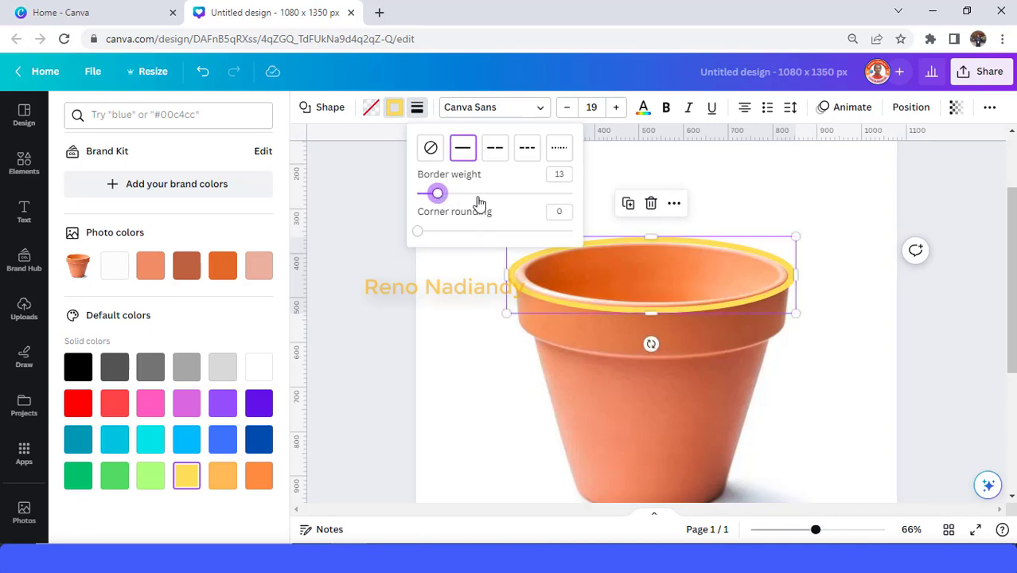
- Add a third, still larger copy of the yellow ellipse around the rim with a border weight of 20
left_click(627, 202)
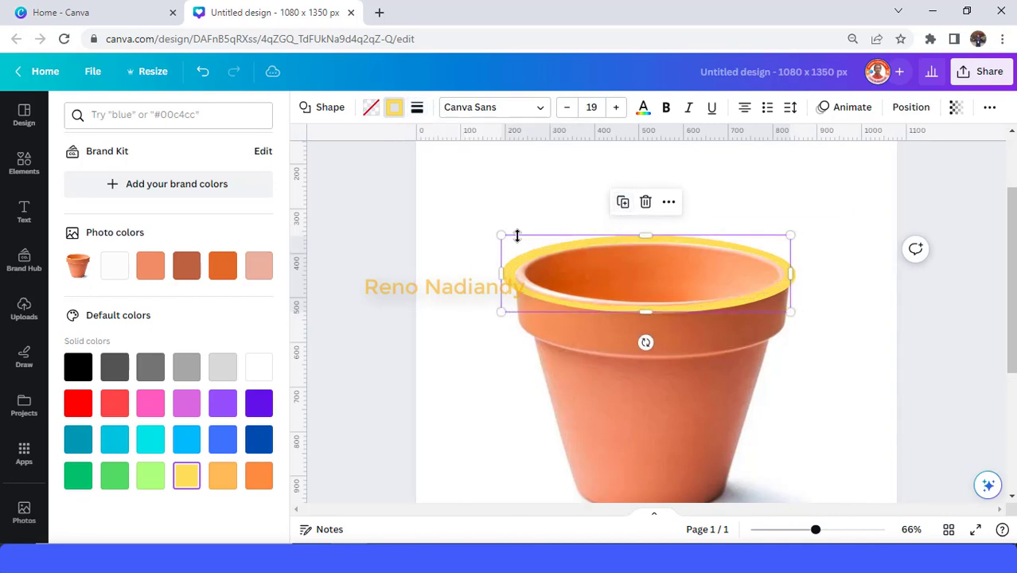
left_click_drag(790, 312, 801, 326)
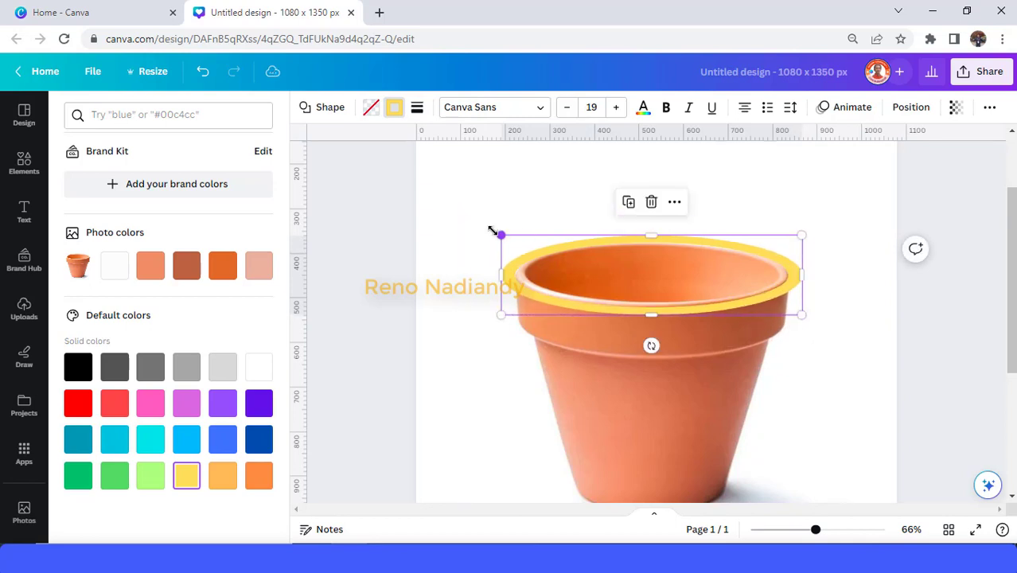
left_click_drag(493, 231, 494, 229)
left_click(416, 109)
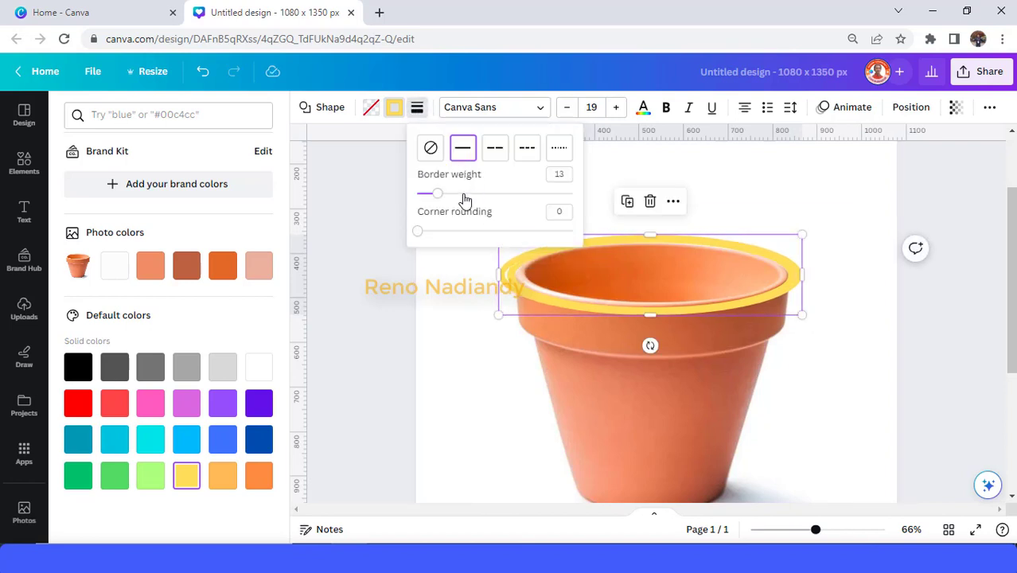
left_click_drag(441, 196, 449, 199)
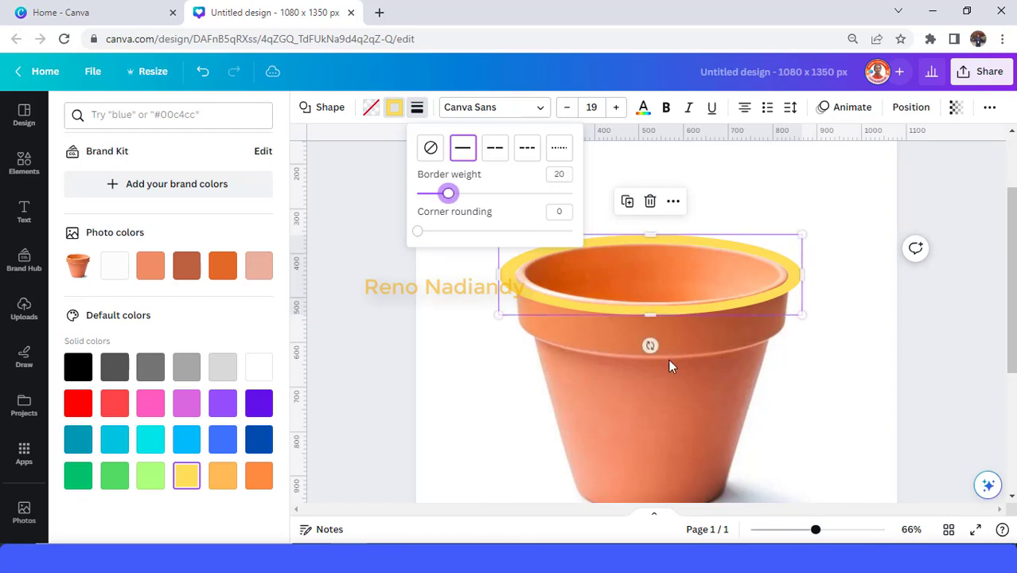
- Realign the two thicker yellow ellipses around the pot's rim and stretch the outermost one slightly taller
left_click_drag(819, 530, 832, 530)
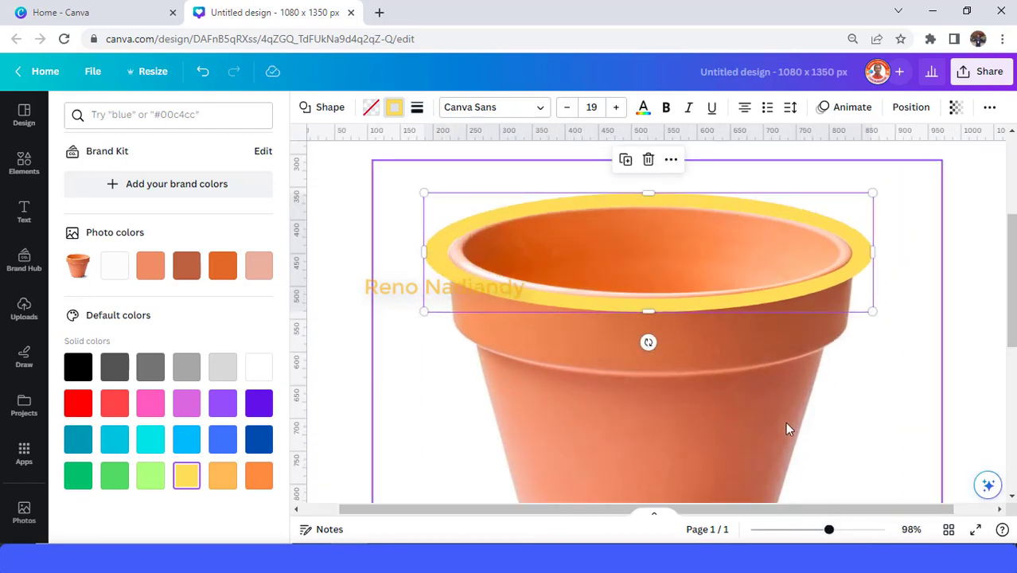
scroll(785, 421, "up", 2)
key("ctrl+d")
left_click_drag(677, 320, 677, 261)
left_click_drag(697, 364, 696, 352)
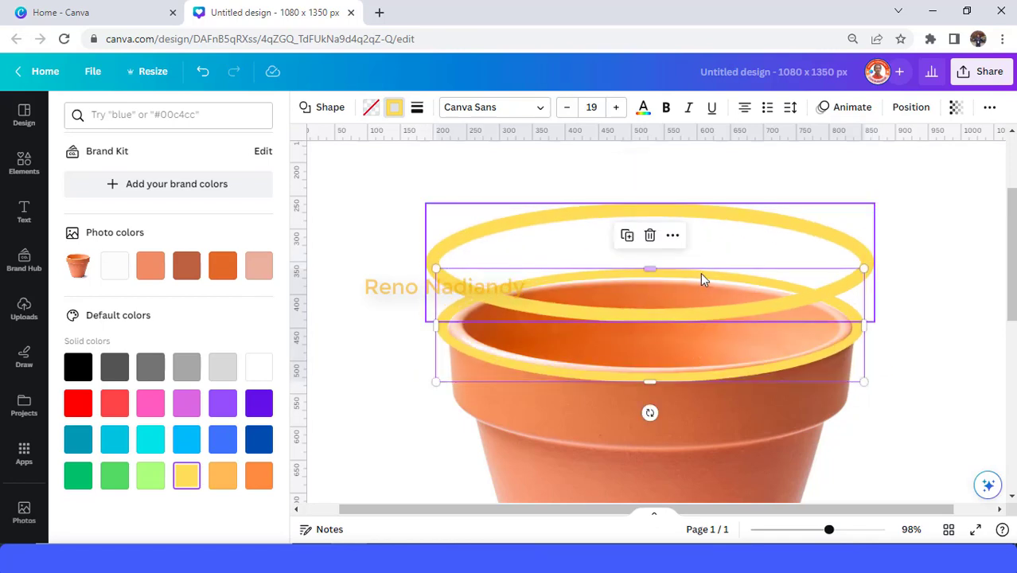
left_click(708, 224)
left_click_drag(719, 234, 720, 296)
left_click_drag(664, 268, 664, 265)
left_click_drag(647, 388, 648, 389)
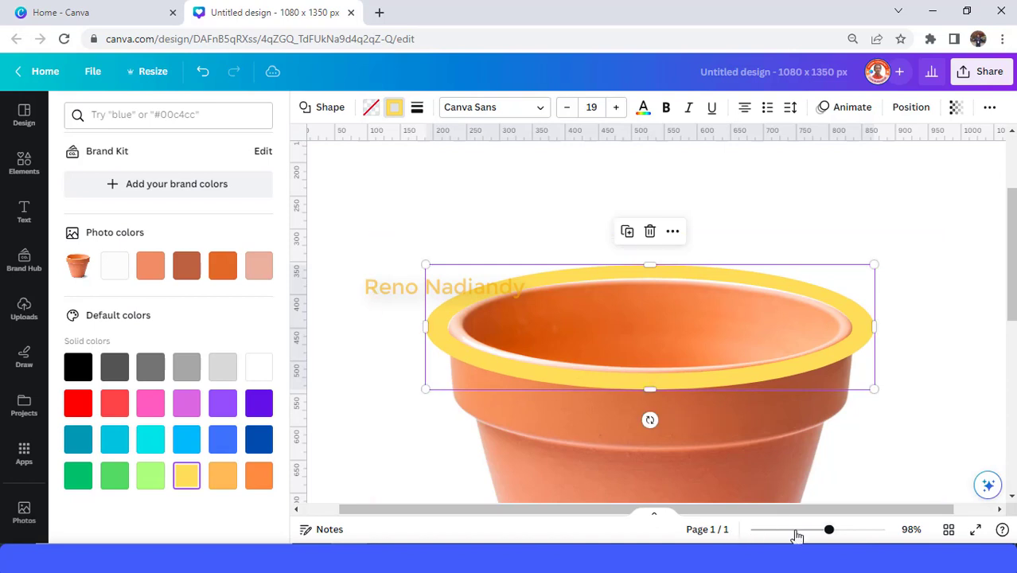
- Set the page background to the same yellow document colour as the ellipses
left_click(797, 530)
left_click(633, 249)
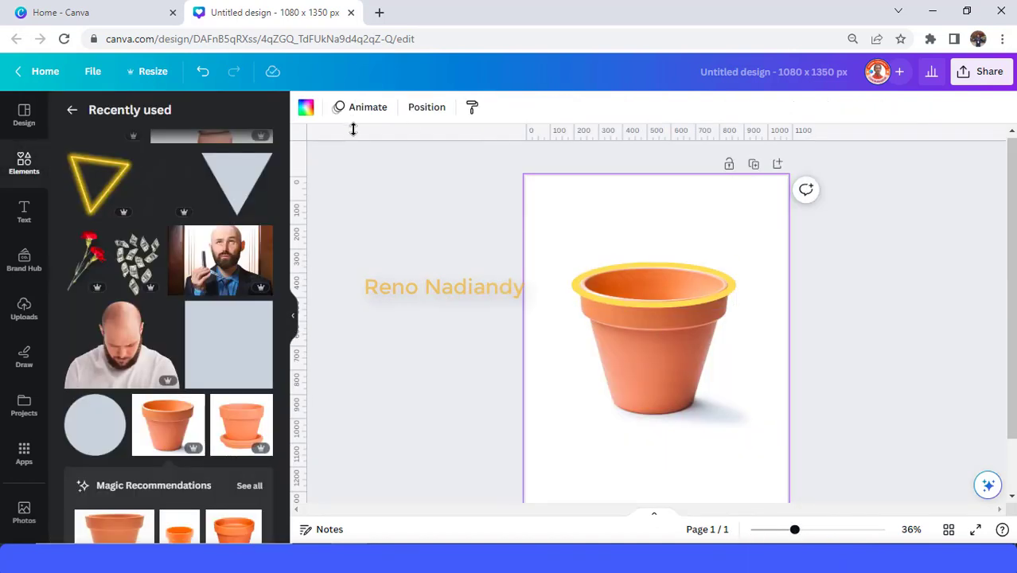
left_click(304, 107)
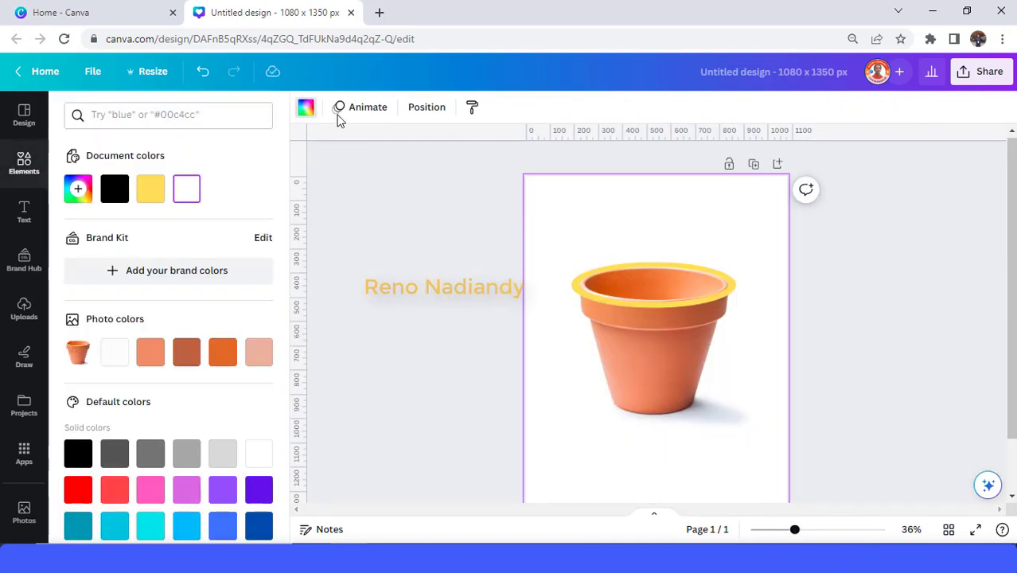
left_click(151, 191)
- Add a square from the basic shapes to the page over the pot photo
left_click(22, 166)
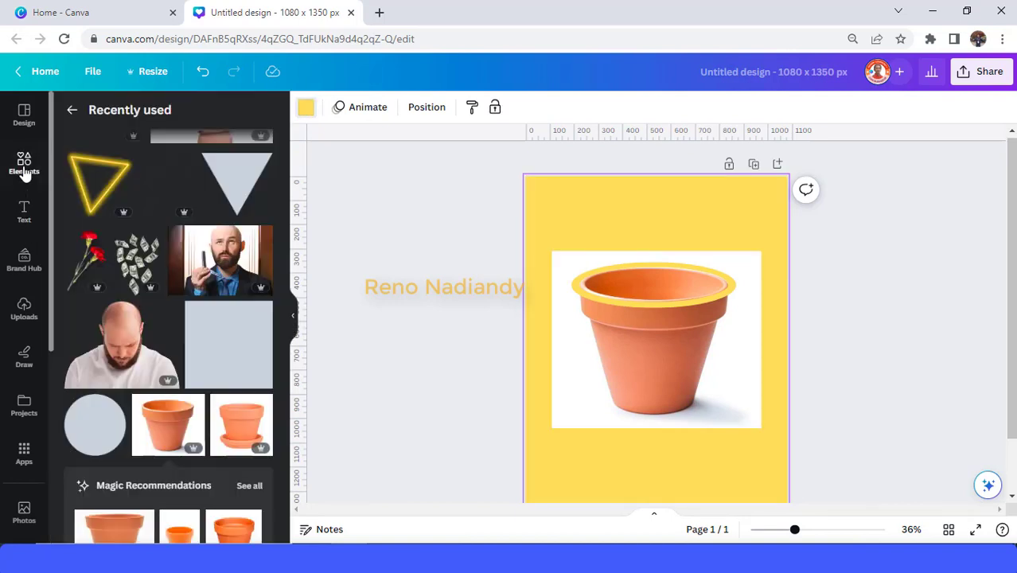
left_click(22, 167)
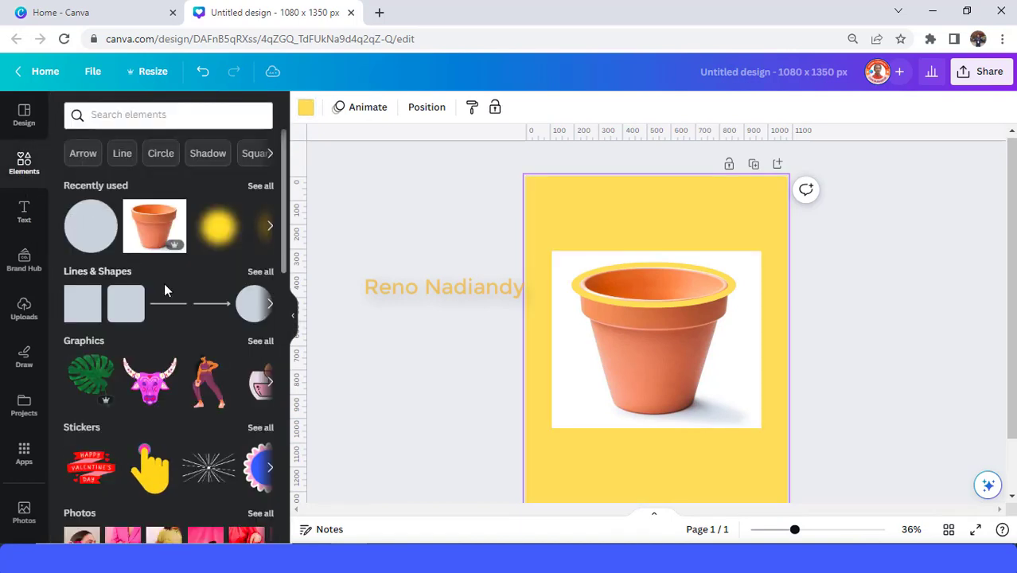
left_click(87, 301)
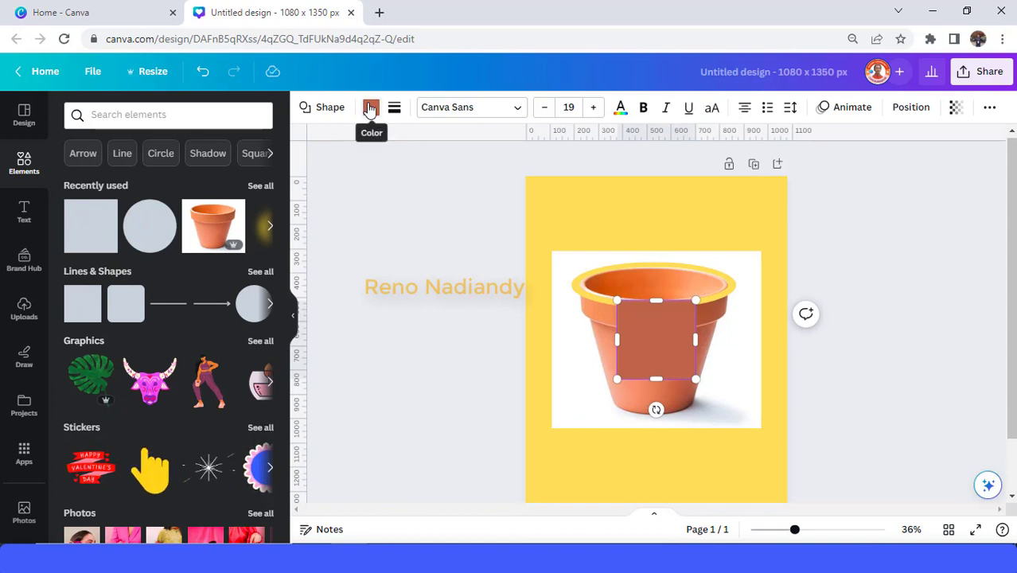
- Recolour the square with the yellow document colour and stretch it into a wide rectangle covering the pot photo below the rim
left_click(371, 108)
left_click(225, 191)
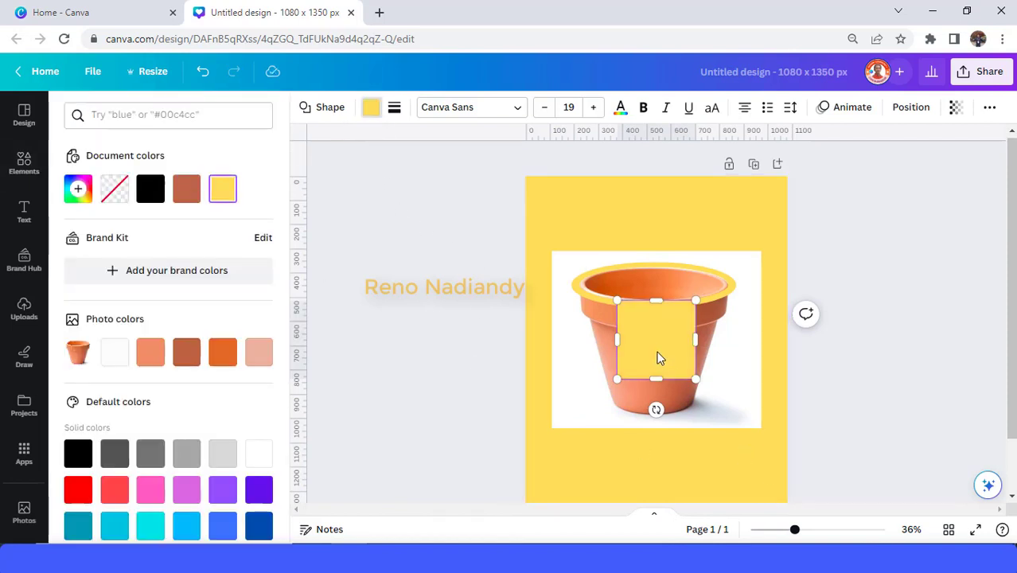
left_click_drag(655, 359, 784, 372)
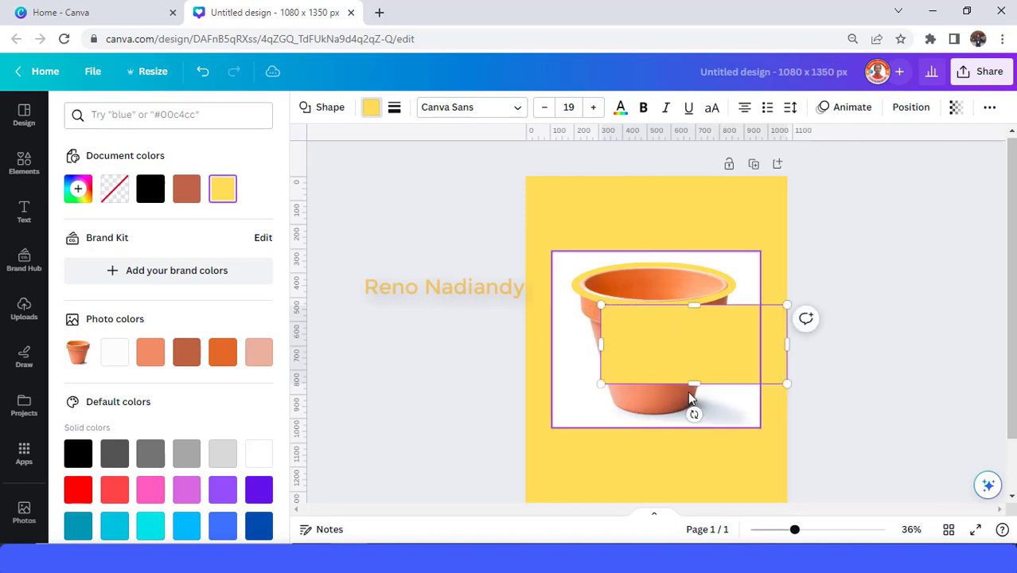
left_click_drag(694, 385, 699, 444)
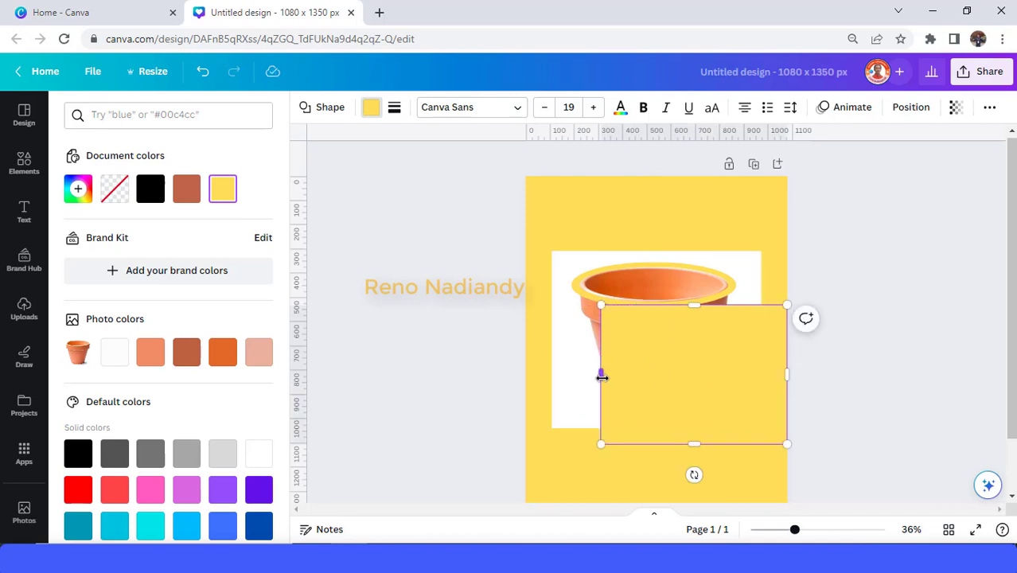
left_click_drag(601, 377, 543, 371)
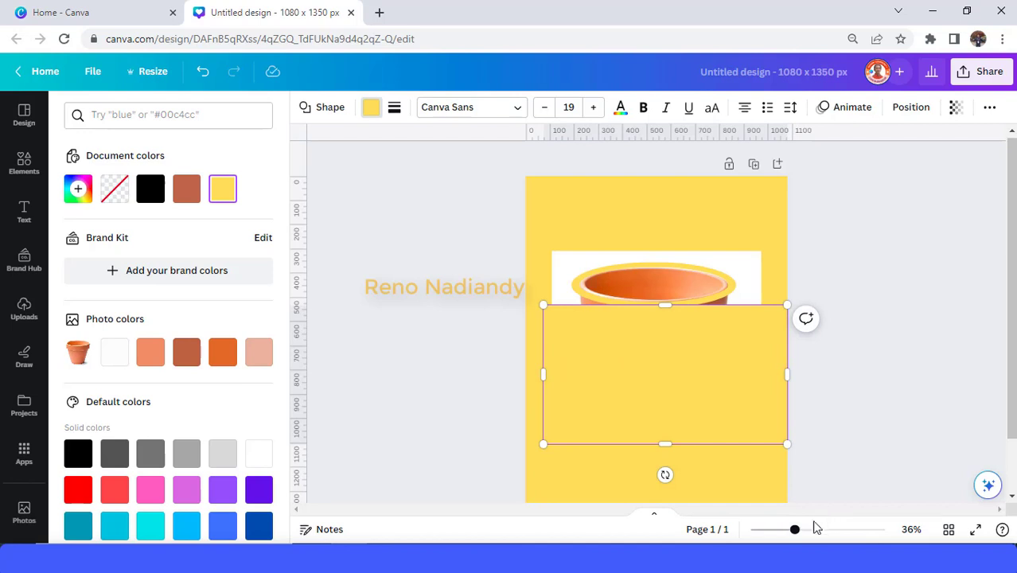
- Duplicate the yellow rectangle and place the copy over the white area directly above the pot's rim
left_click_drag(802, 535, 808, 530)
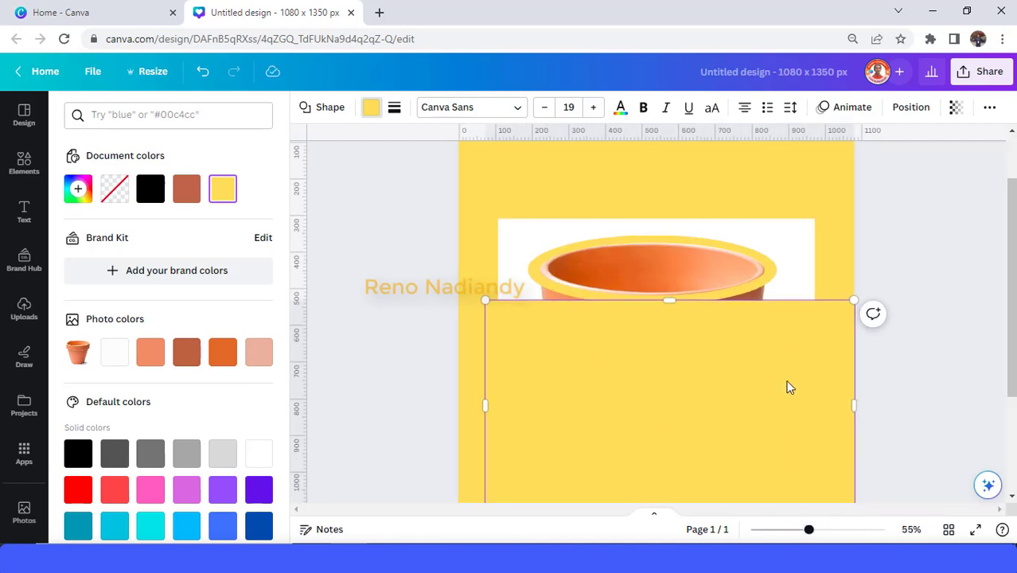
left_click(743, 350)
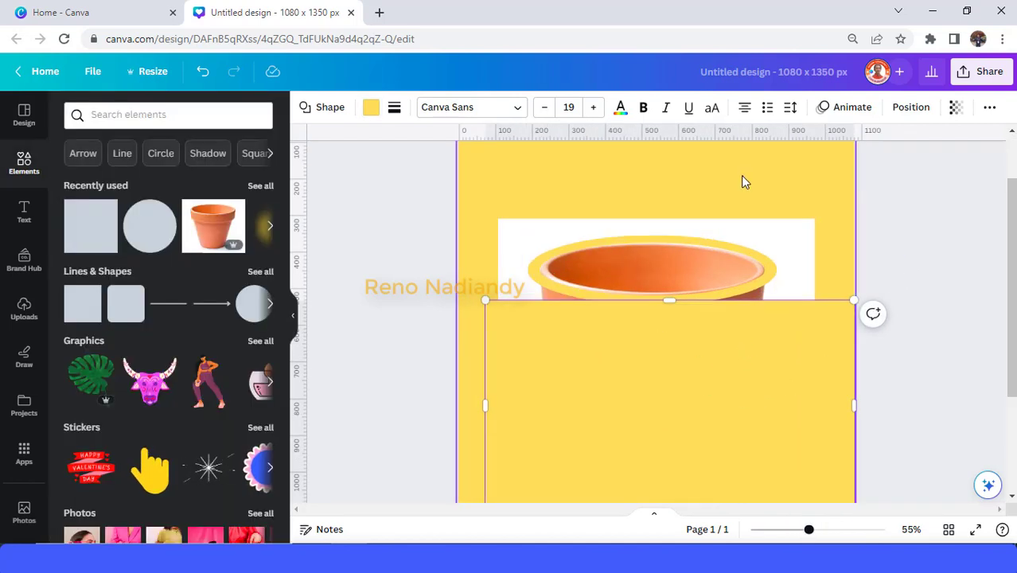
left_click(741, 181)
left_click(735, 370)
left_click(647, 267)
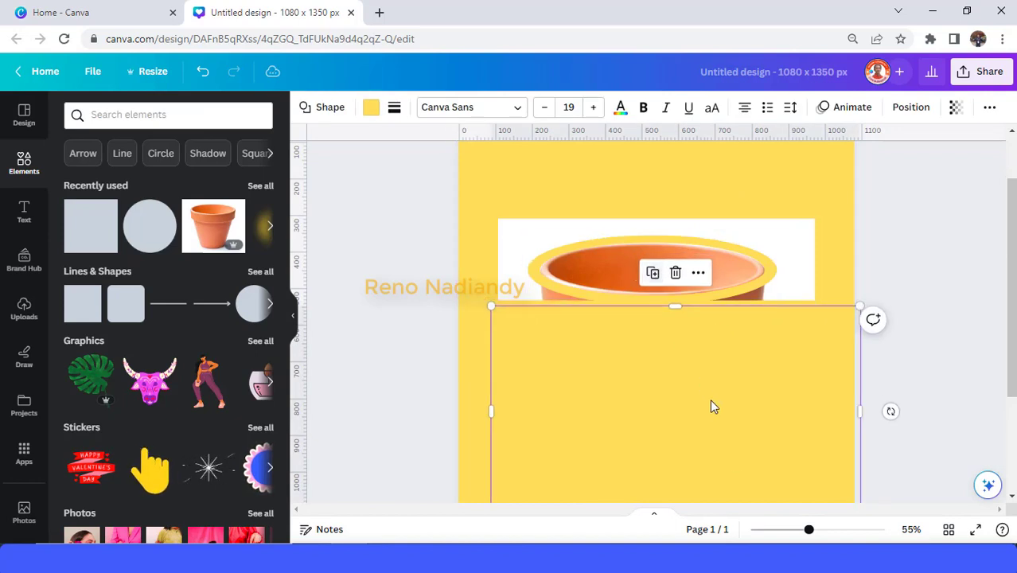
left_click_drag(713, 406, 707, 212)
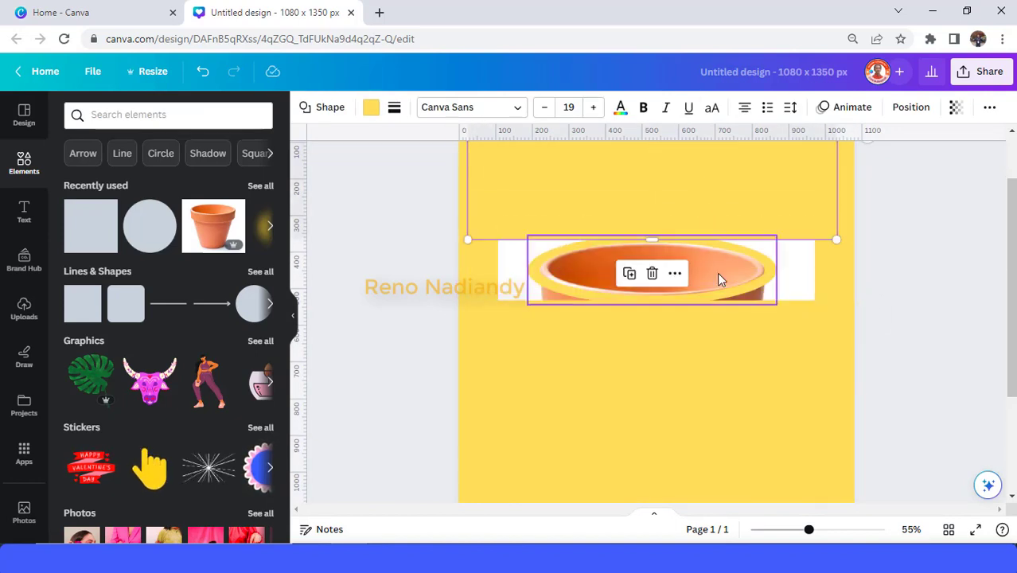
- Add another copy of the yellow rectangle, tilted along the rim's upper-left edge to hide the white area there
left_click(628, 274)
left_click_drag(689, 198, 565, 214)
left_click_drag(748, 157, 716, 119)
left_click_drag(622, 168, 617, 185)
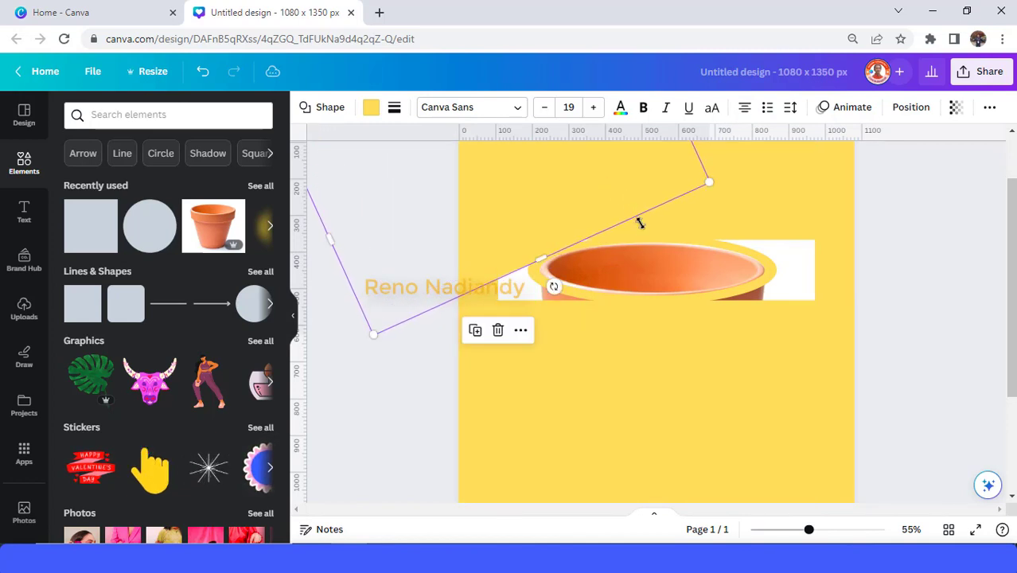
left_click_drag(555, 286, 546, 289)
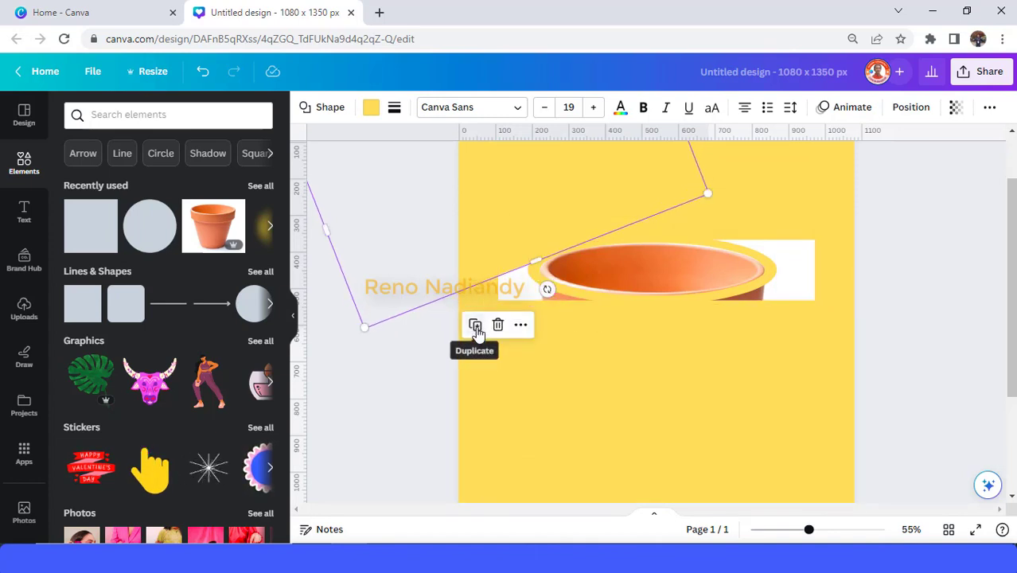
- Duplicate the tilted rectangle and place the copy against the rim's lower-right edge to hide the pot and white area there
left_click(475, 325)
left_click_drag(483, 243, 909, 437)
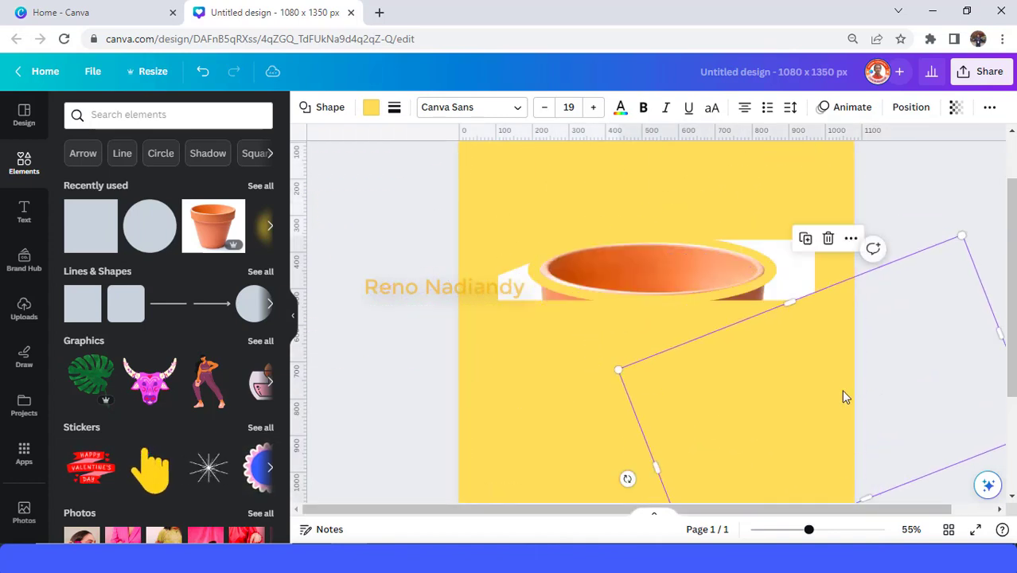
left_click_drag(844, 393, 801, 363)
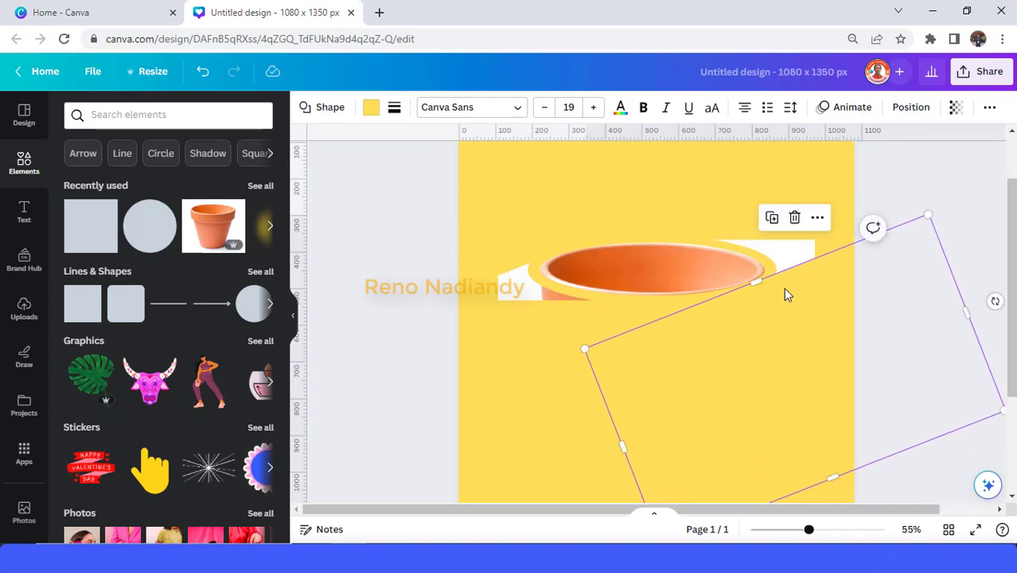
- Add another rectangle copy and rotate it to follow the rim's lower-left edge, hiding the pot and white area there
left_click(772, 221)
left_click_drag(778, 442, 359, 420)
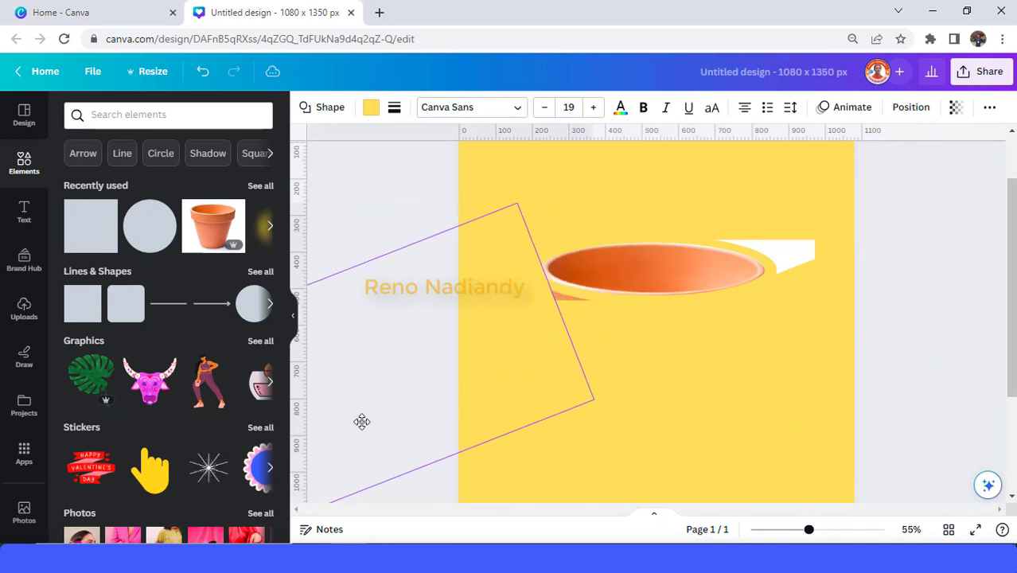
left_click_drag(434, 494, 517, 458)
left_click_drag(485, 379, 495, 359)
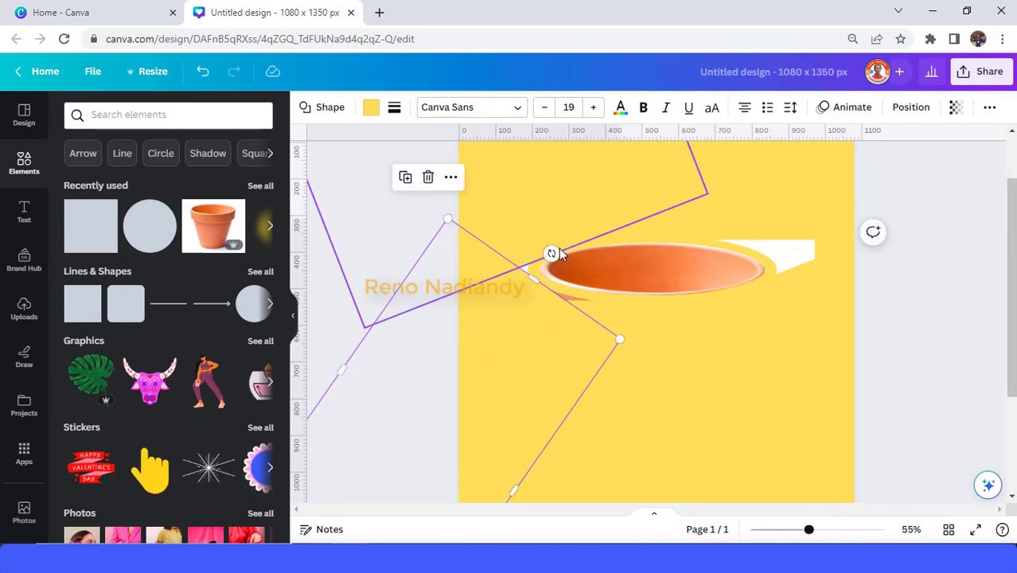
left_click_drag(552, 253, 517, 219)
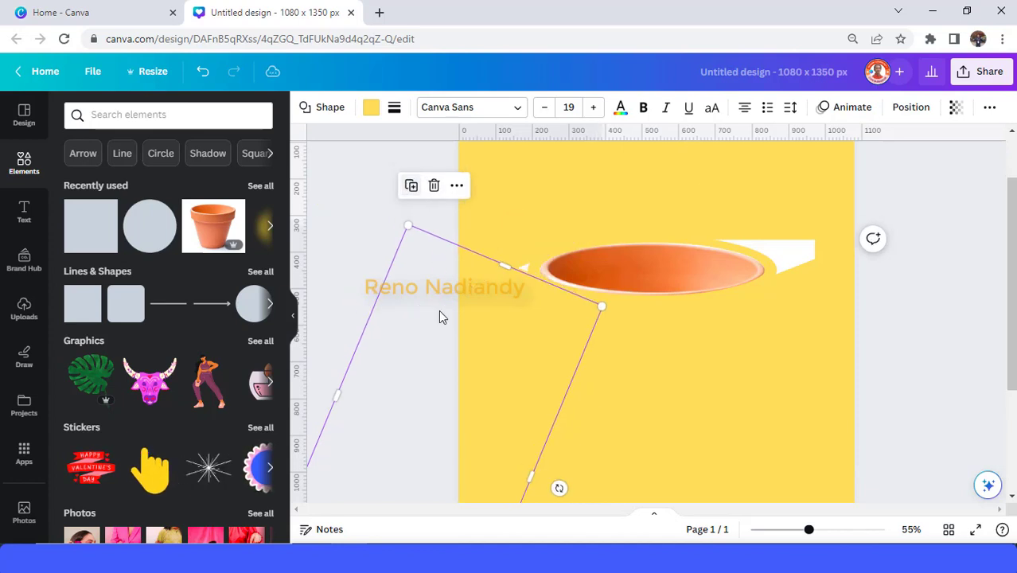
- Cover the remaining white areas at the rim's upper-right edge and both its ends with further copies of the tilted yellow rectangle
left_click_drag(442, 316, 783, 158)
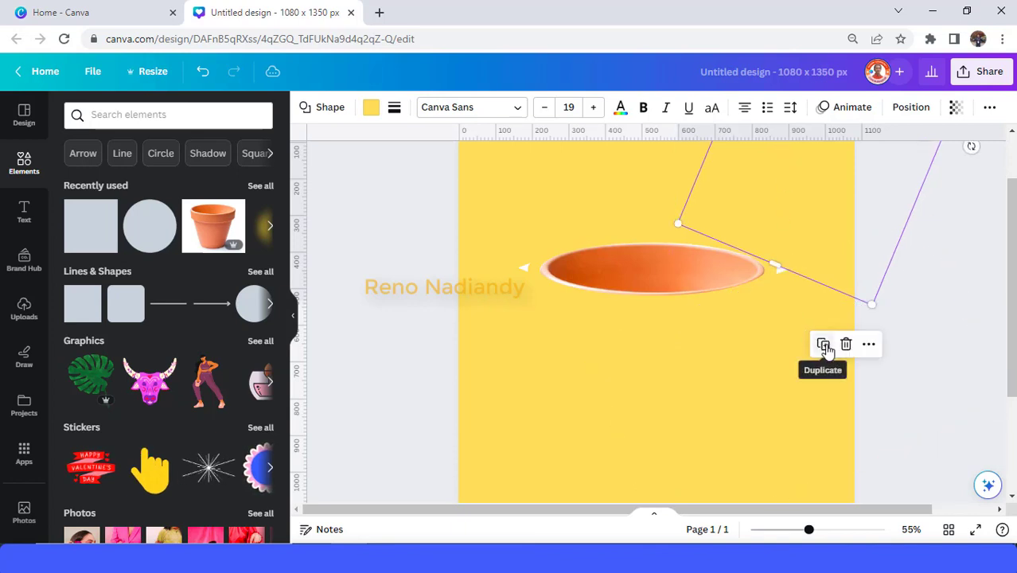
left_click(828, 346)
left_click_drag(683, 220, 466, 266)
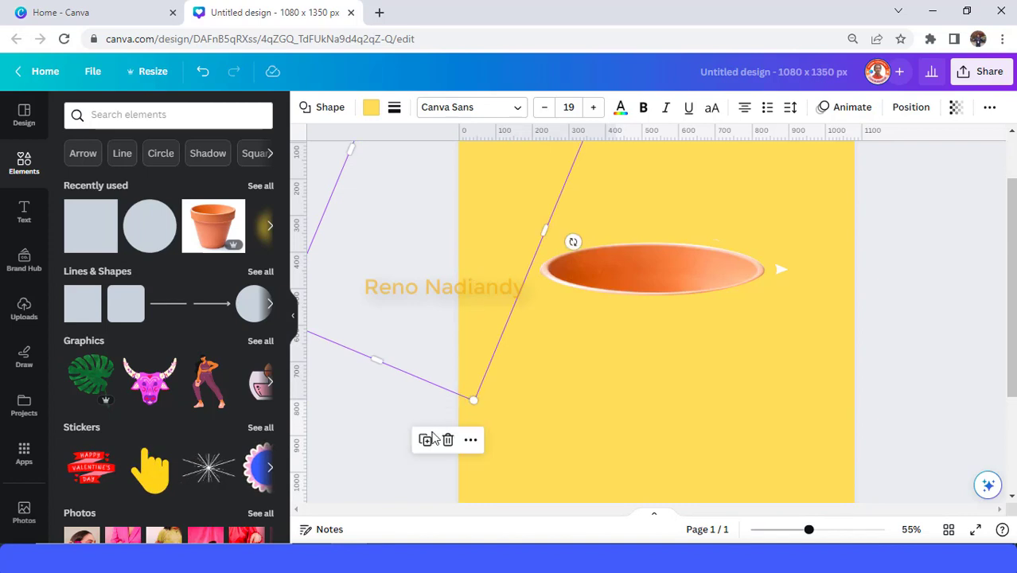
left_click_drag(413, 315, 854, 353)
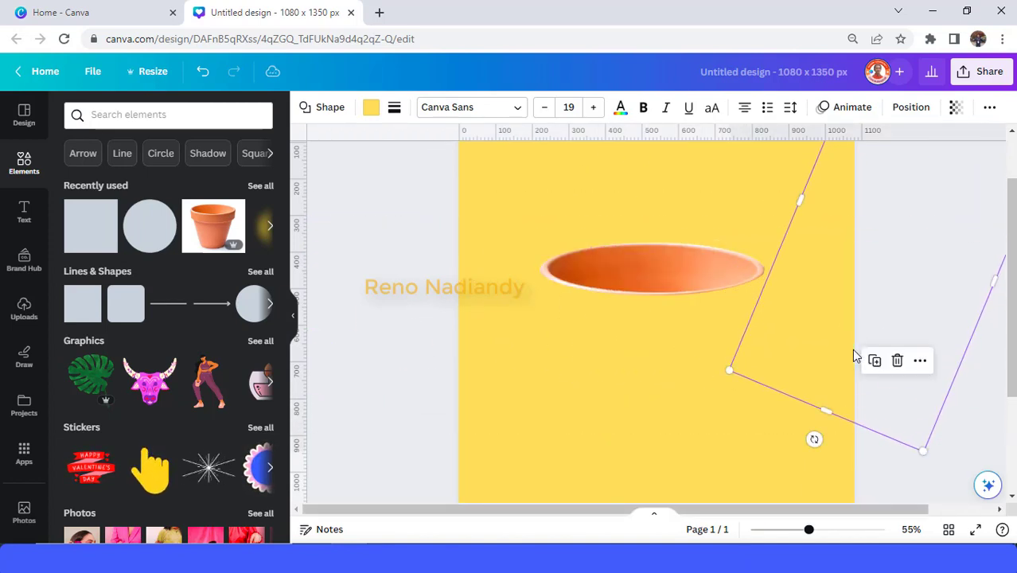
left_click(727, 178)
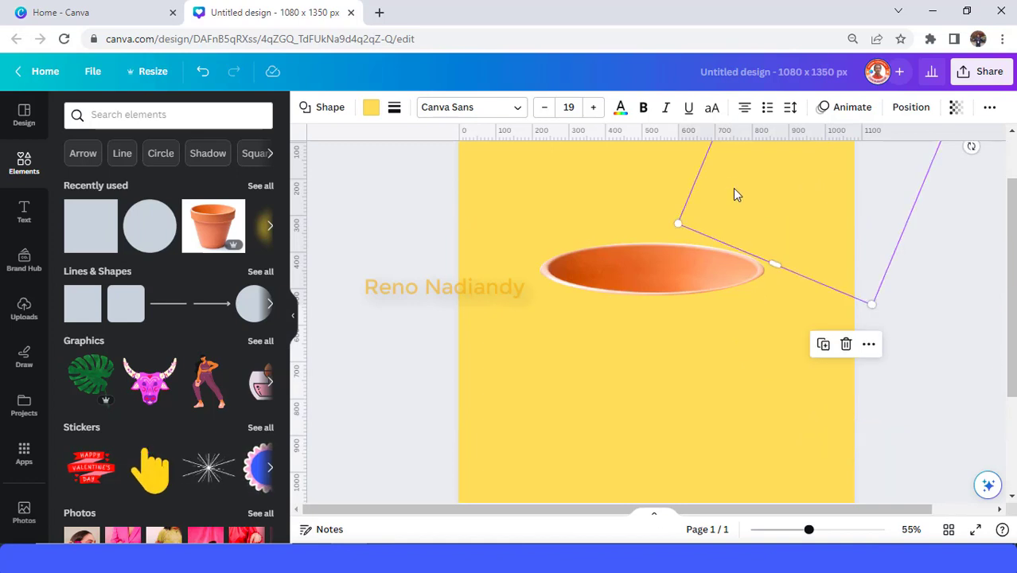
key("Escape")
left_click(733, 188)
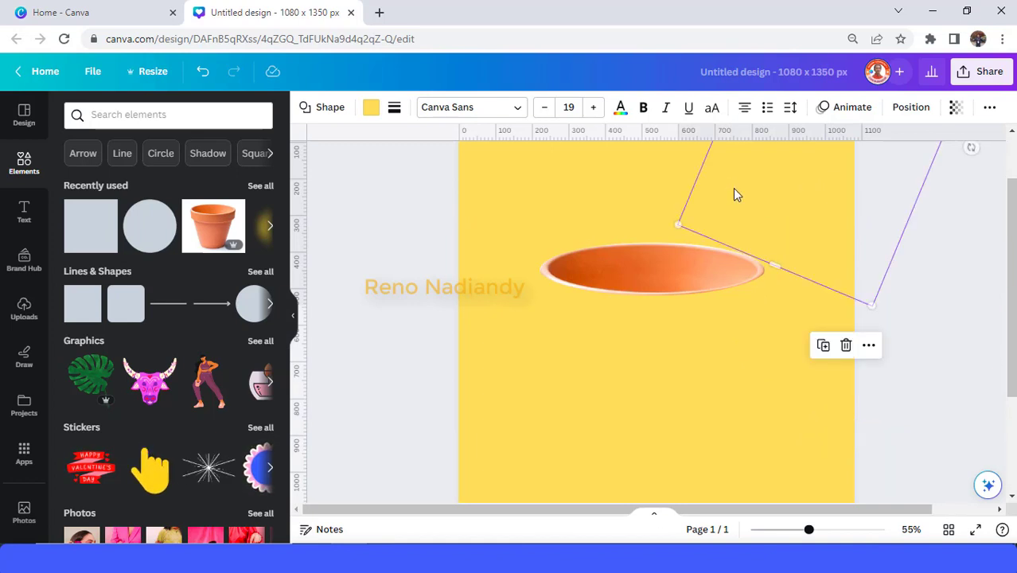
- Download the design as a PNG at size 1
left_click(795, 531)
left_click(932, 231)
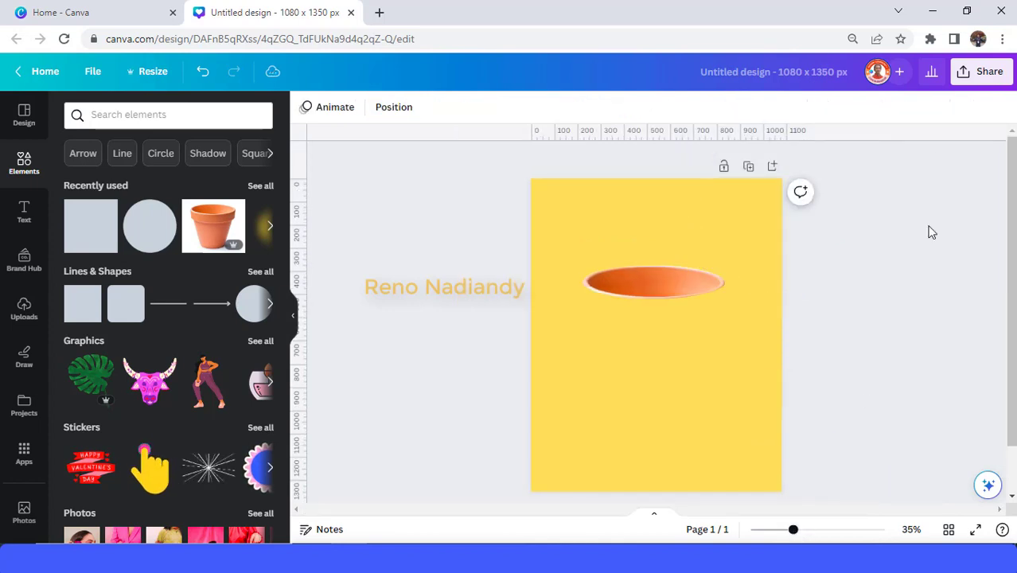
left_click(977, 70)
left_click(808, 415)
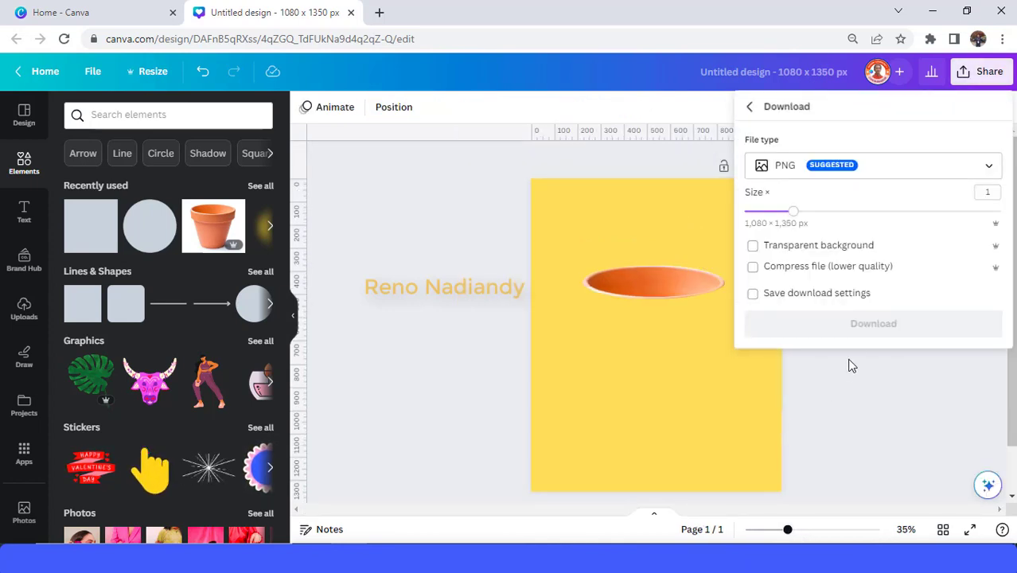
left_click(876, 332)
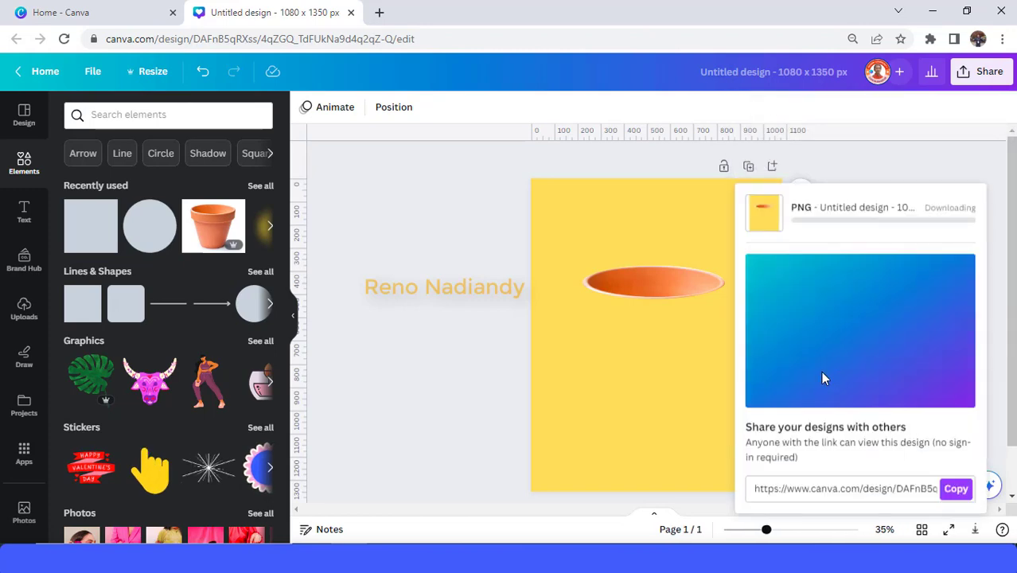
- Add a second page and set its background to white
scroll(660, 398, "down", 2)
left_click(643, 475)
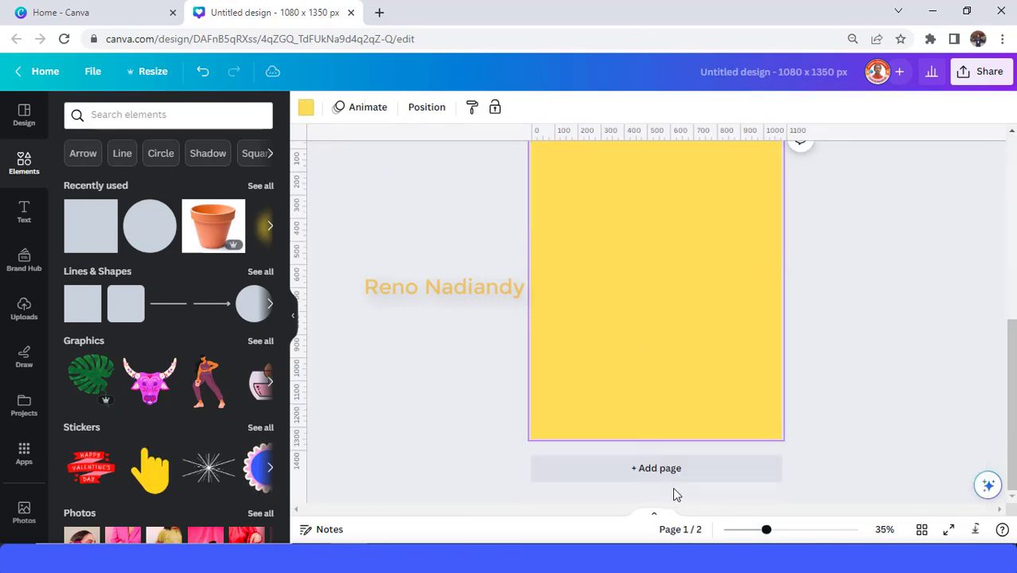
left_click(305, 107)
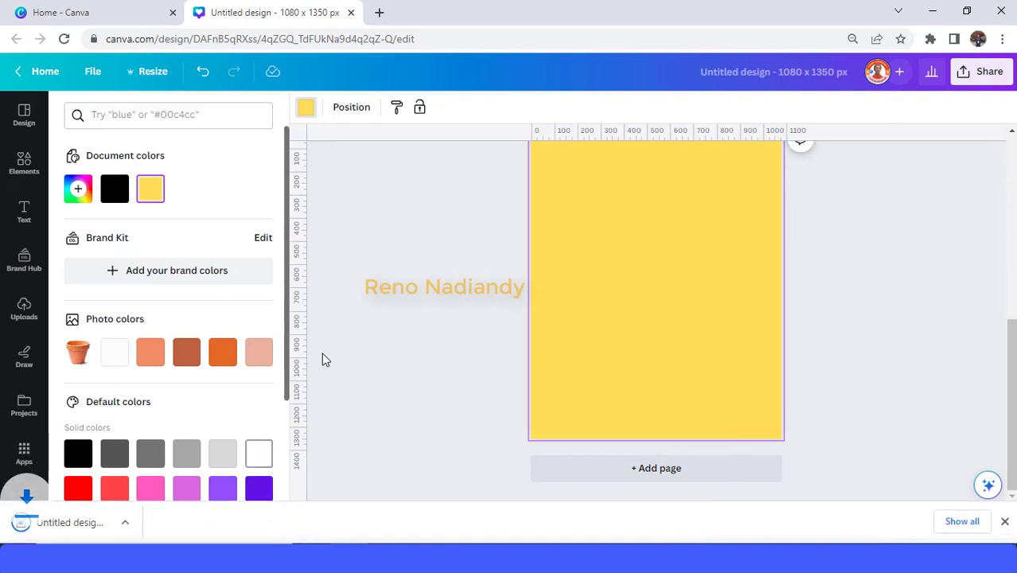
left_click(259, 453)
- Place the downloaded Untitled design (66).png on page 2 and remove its background with the Background Remover
left_click_drag(91, 527, 647, 311)
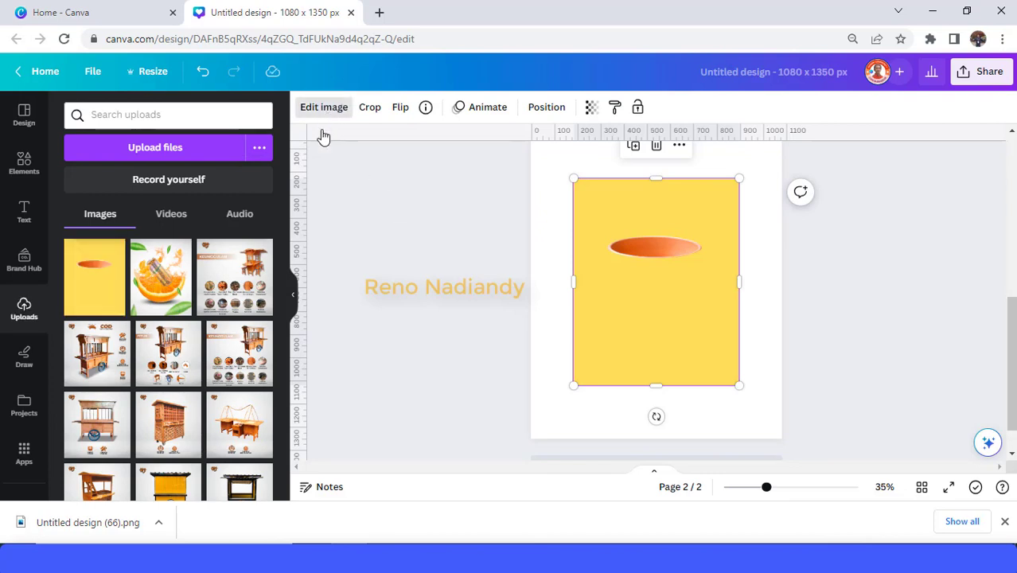
left_click(324, 106)
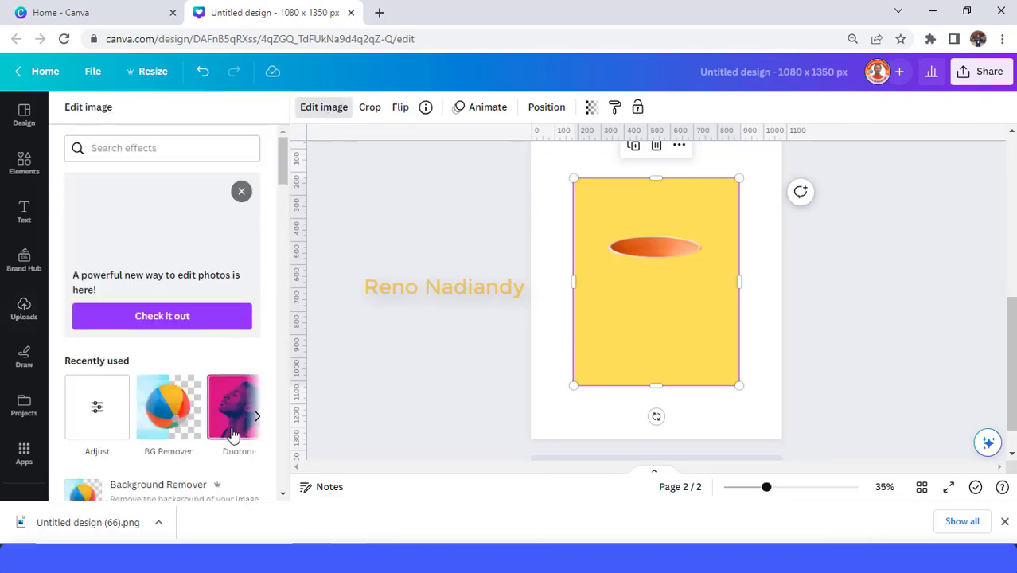
left_click(173, 422)
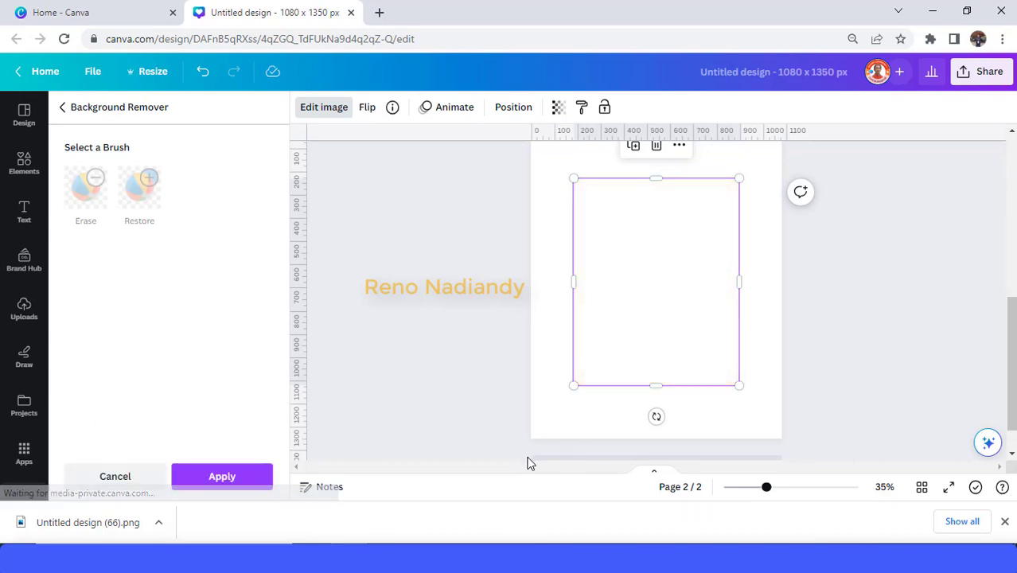
left_click(252, 485)
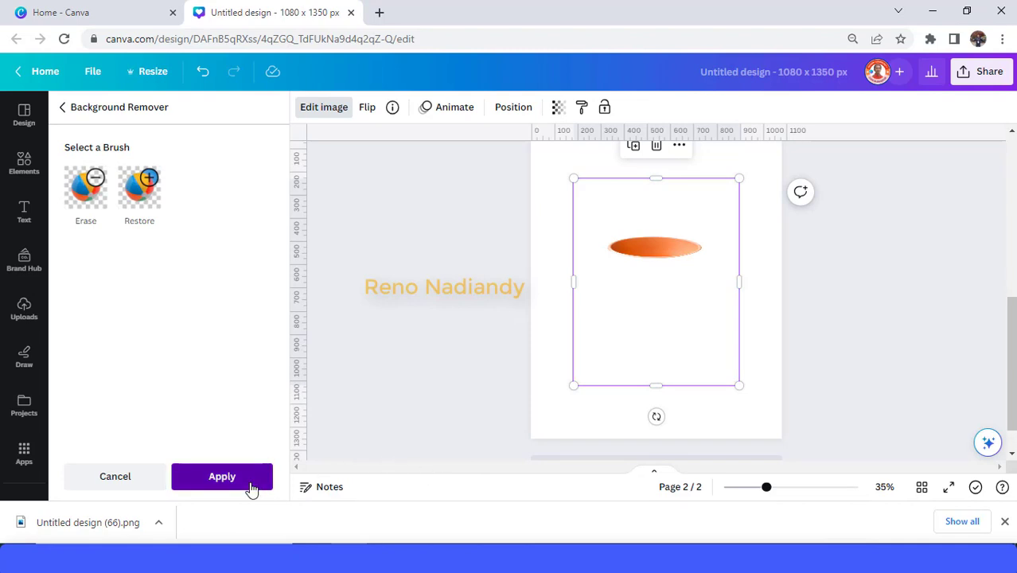
- Crop the cutout image on all four sides to a tight frame around the orange pot opening
left_click_drag(657, 390, 668, 277)
left_click_drag(656, 179, 656, 227)
left_click_drag(579, 256, 600, 263)
left_click_drag(733, 253, 713, 254)
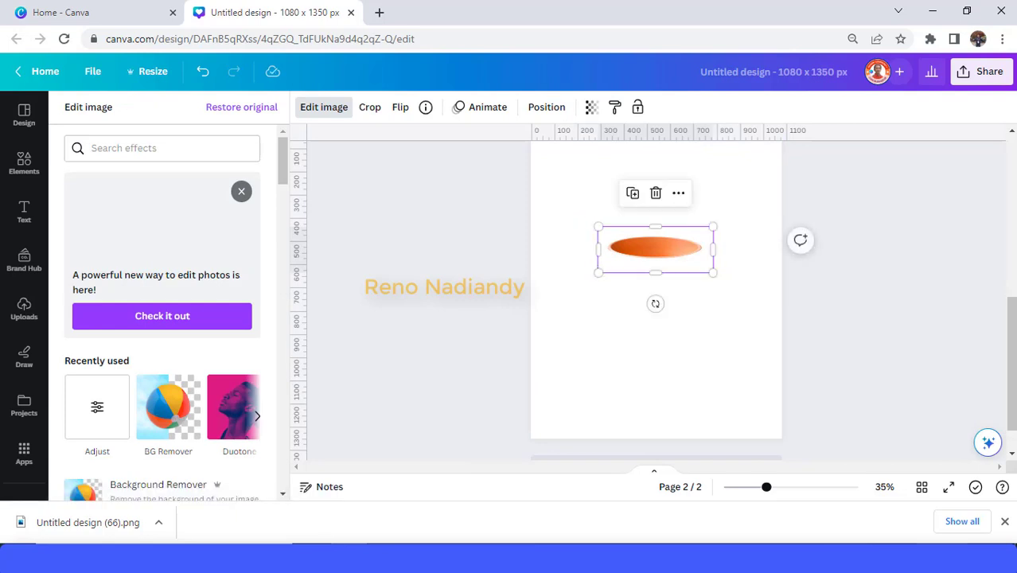
- Add the recently used photo of the bald, bearded man holding a comb to page 2 and open its details
left_click(798, 488)
scroll(770, 421, "up", 1)
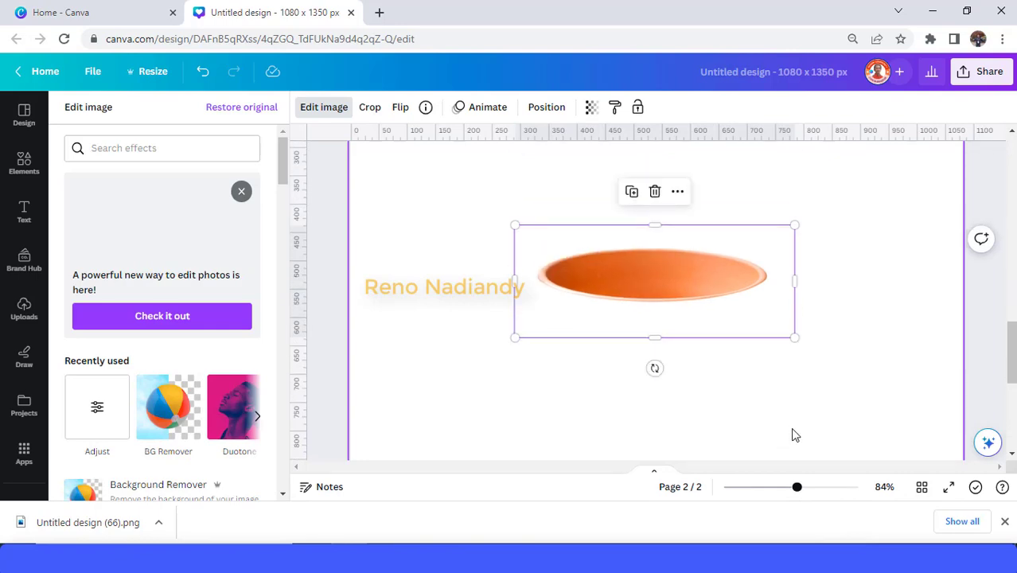
left_click(25, 164)
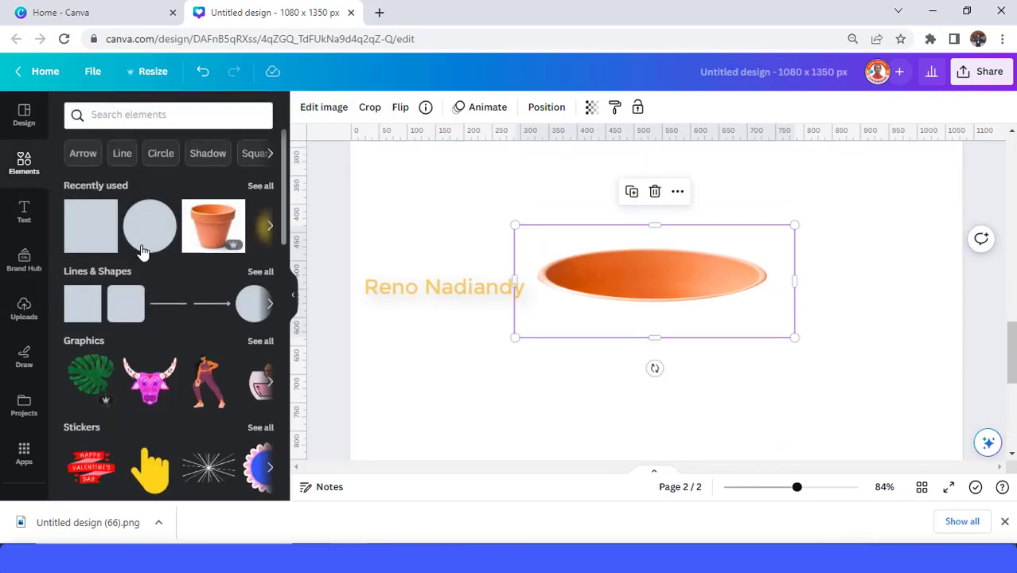
left_click(260, 186)
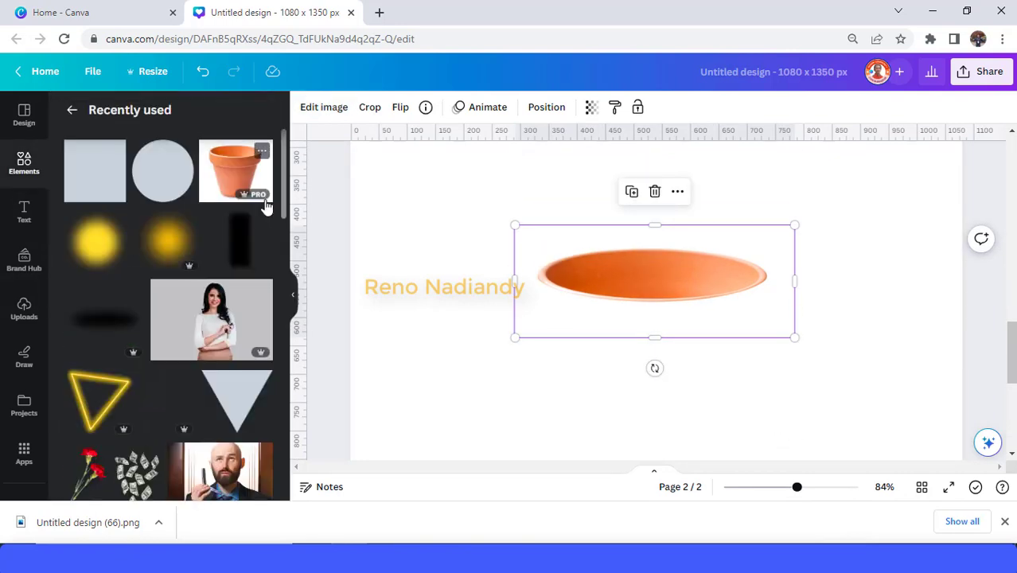
scroll(239, 262, "down", 3)
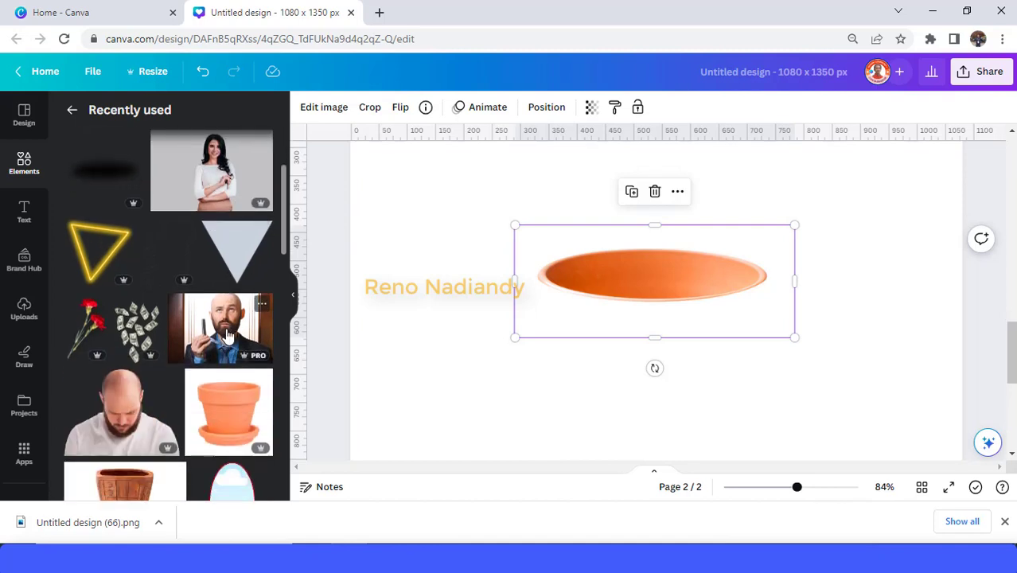
left_click(227, 334)
left_click(261, 304)
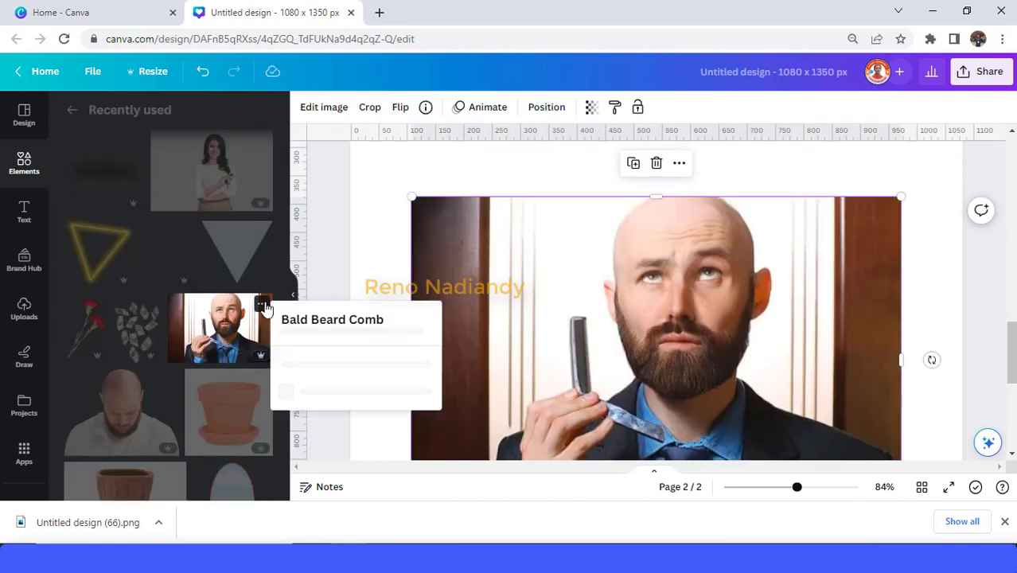
- Remove the background from the bald man's photo on page 2 with the Background Remover and apply the result
left_click(320, 187)
left_click(669, 337)
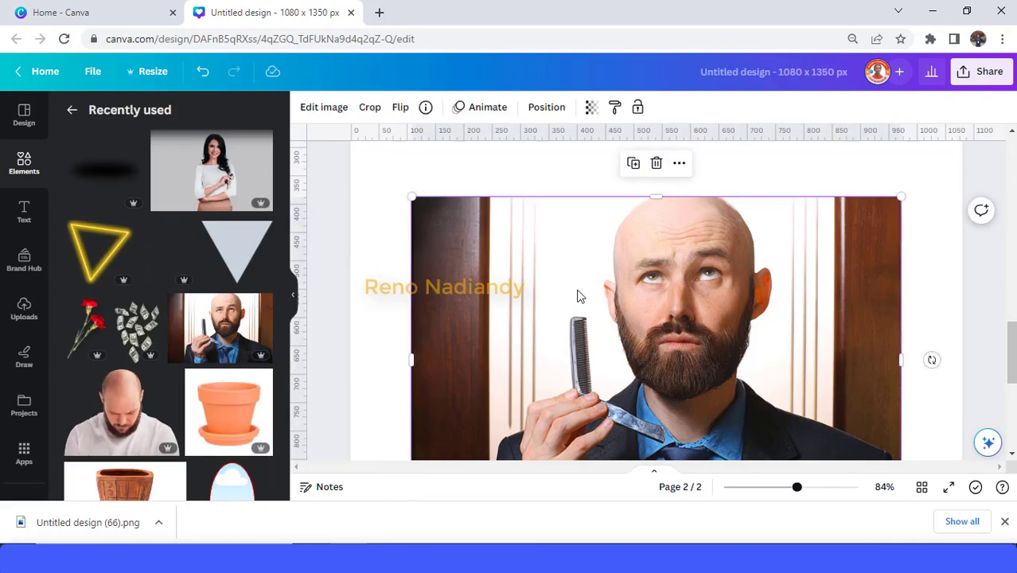
left_click(315, 110)
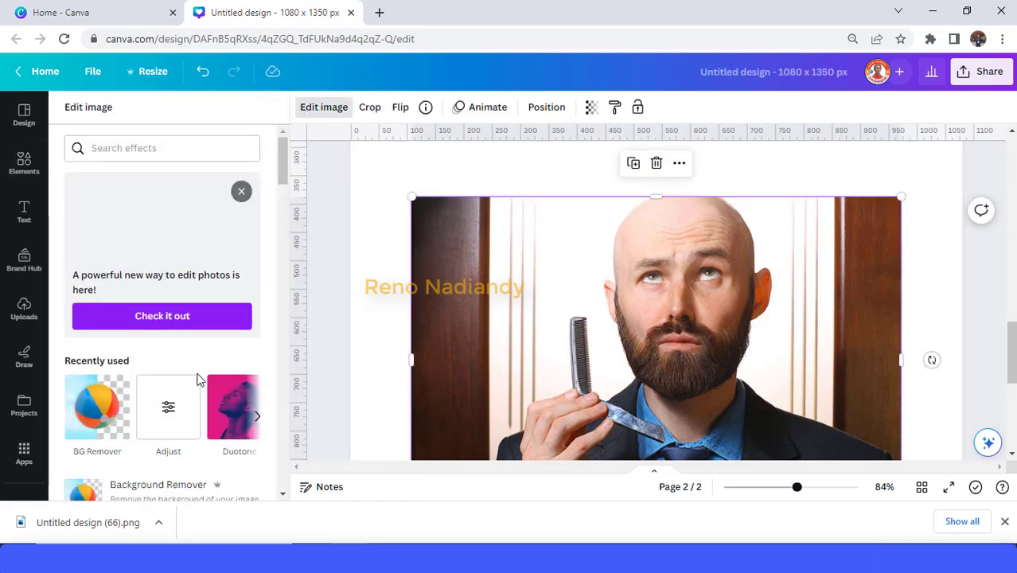
left_click(104, 411)
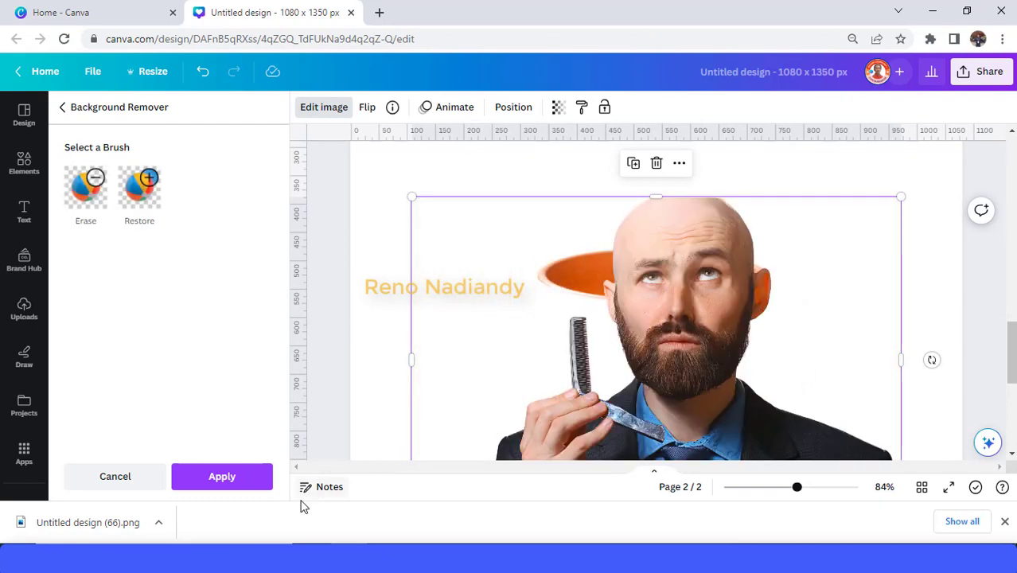
left_click(238, 479)
- Enlarge the man's cutout and place it along the bottom of page 2 with his head beneath the pot opening
left_click(767, 488)
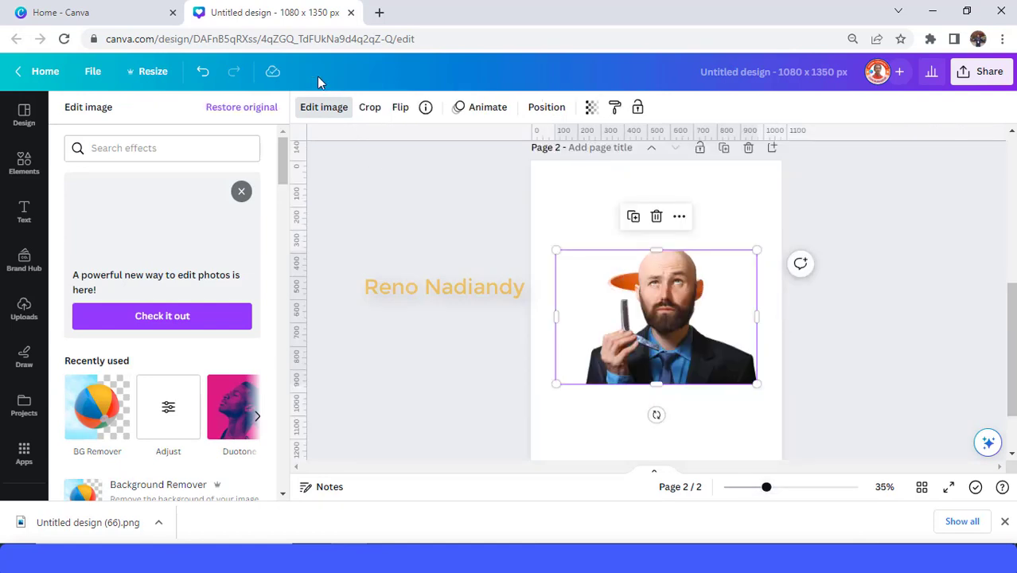
left_click_drag(538, 404, 444, 461)
scroll(680, 422, "down", 2)
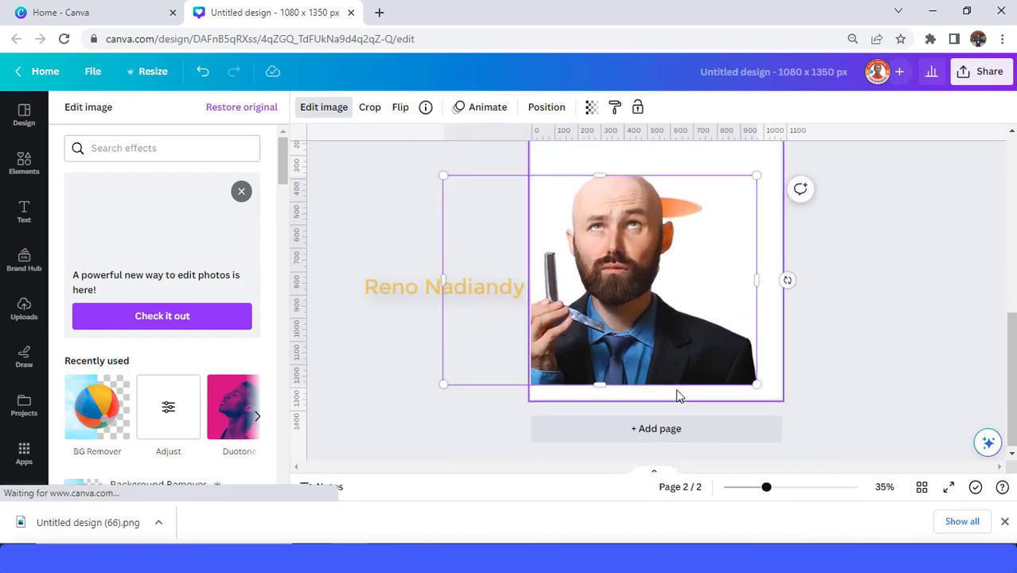
left_click_drag(673, 358, 705, 359)
- Send the man's cutout backward behind the orange pot opening and nudge it slightly into place
right_click(705, 359)
mouse_move(745, 274)
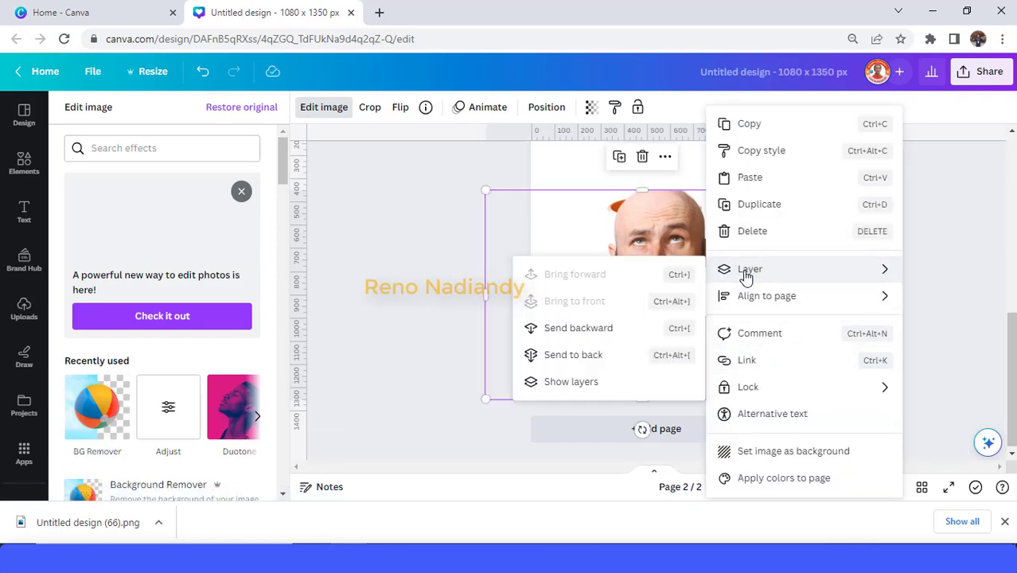
left_click(598, 329)
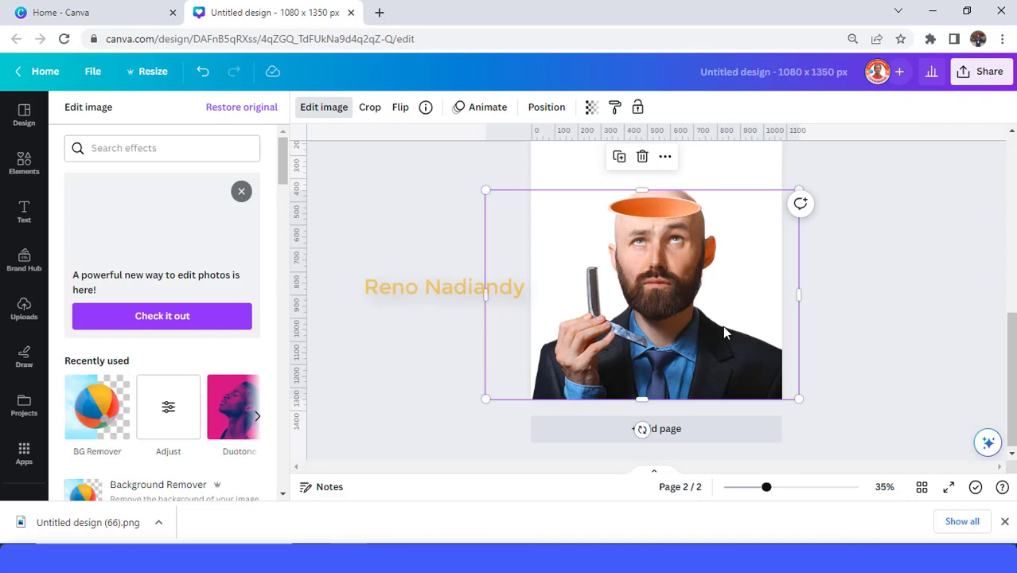
mouse_move(649, 209)
left_mouse_down()
mouse_move(662, 213)
mouse_move(653, 213)
left_mouse_up()
scroll(885, 285, "up", 1)
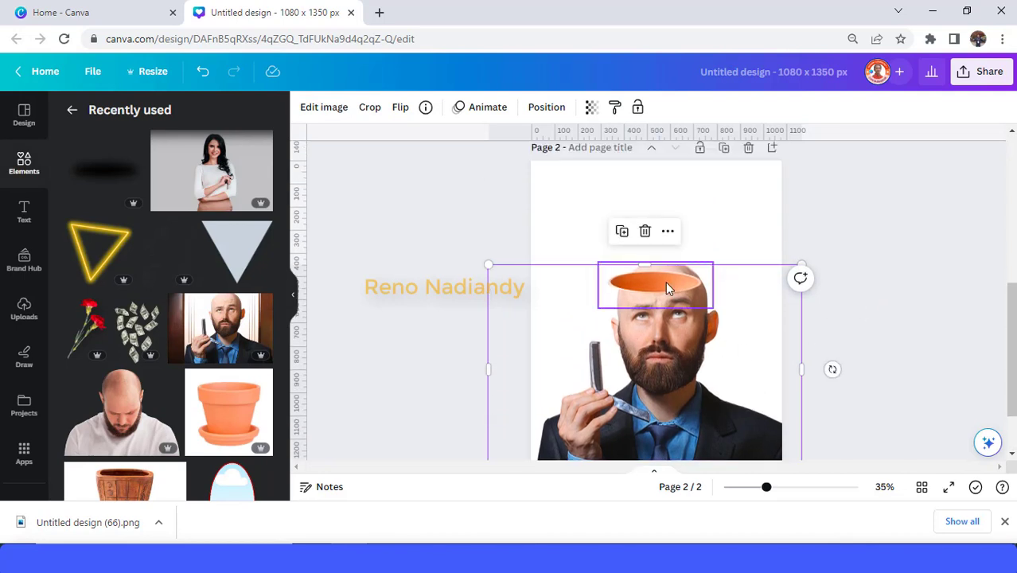
- Position the orange pot opening over the top of the man's head and scale it down to the head's width
mouse_move(669, 283)
left_mouse_down()
mouse_move(690, 280)
mouse_move(676, 288)
left_mouse_up()
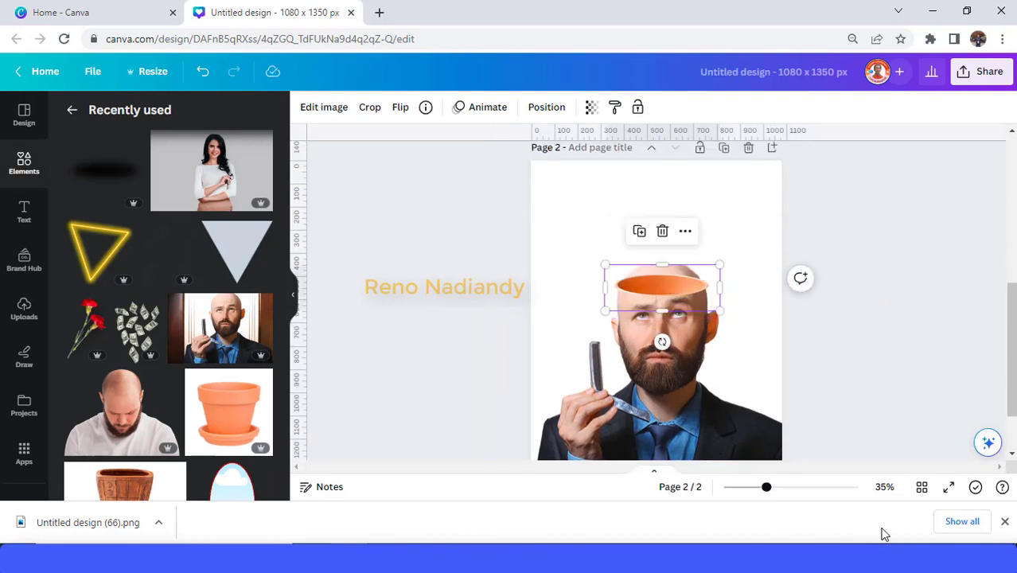
left_click(794, 487)
scroll(765, 413, "up", 1)
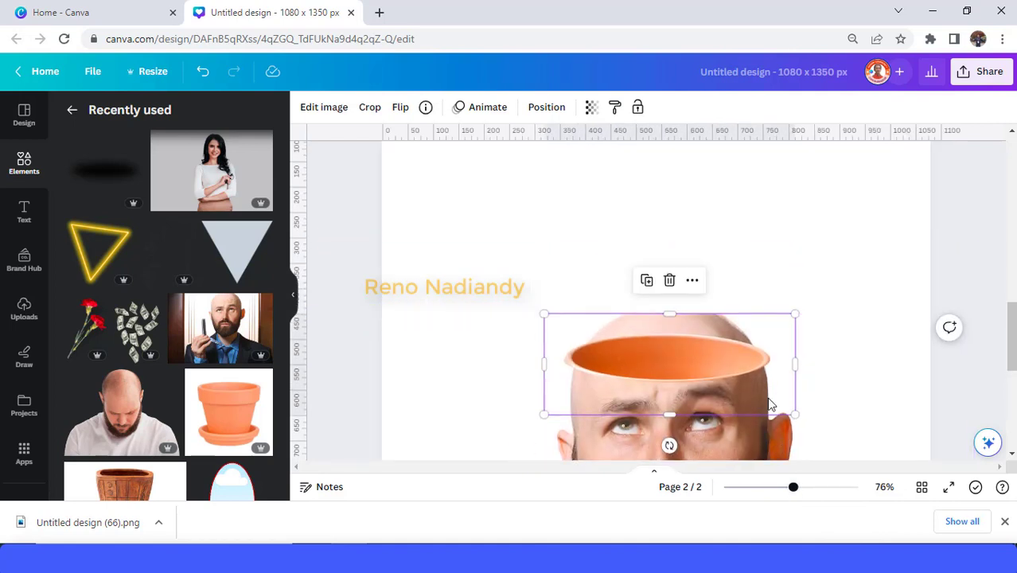
left_click_drag(794, 414, 781, 408)
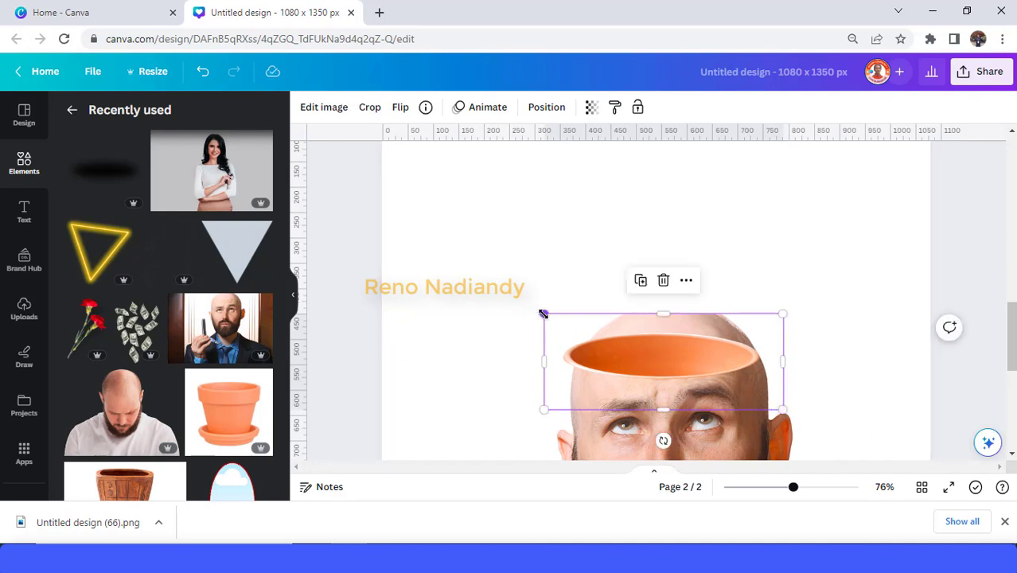
left_click_drag(544, 314, 566, 344)
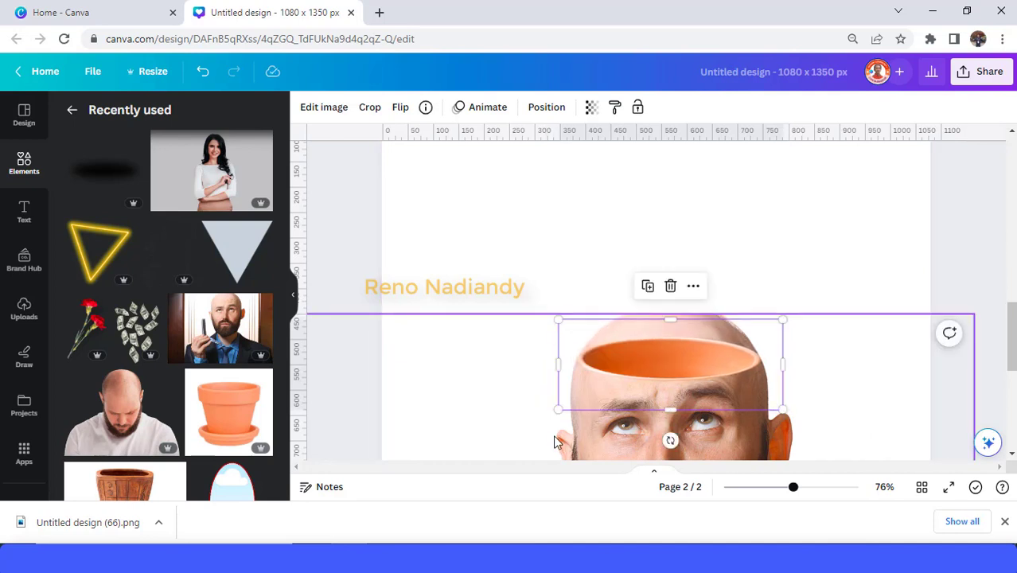
left_click_drag(560, 410, 561, 411)
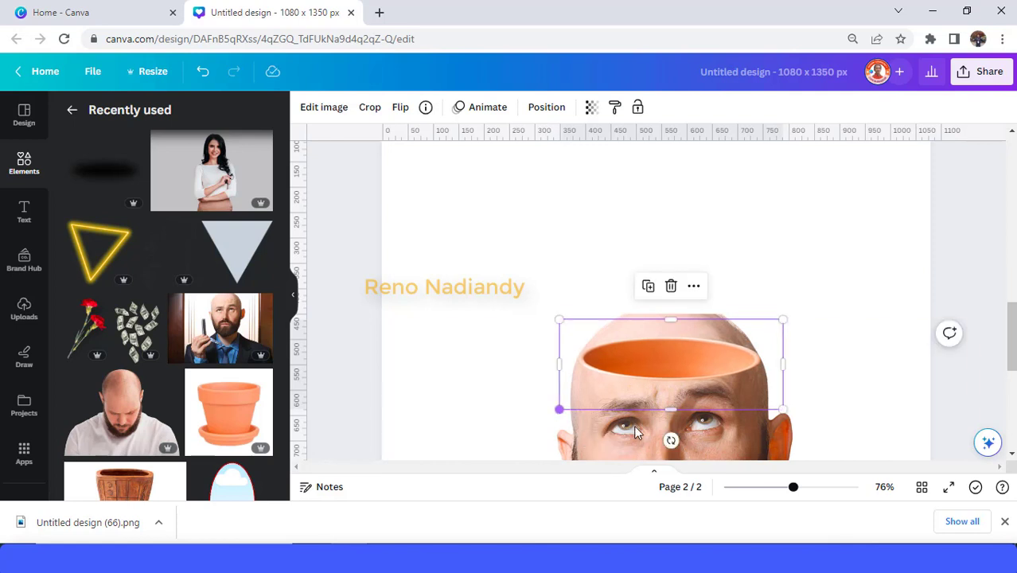
- Crop the top of the man's cutout down to the pot rim so the scalp above the opening is removed
left_click(709, 445)
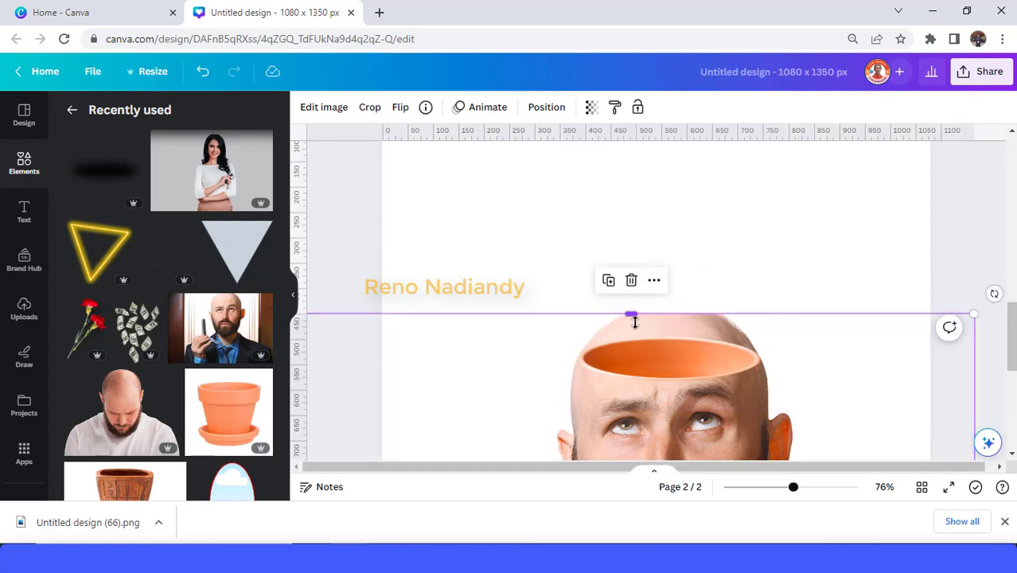
left_click_drag(634, 322, 637, 357)
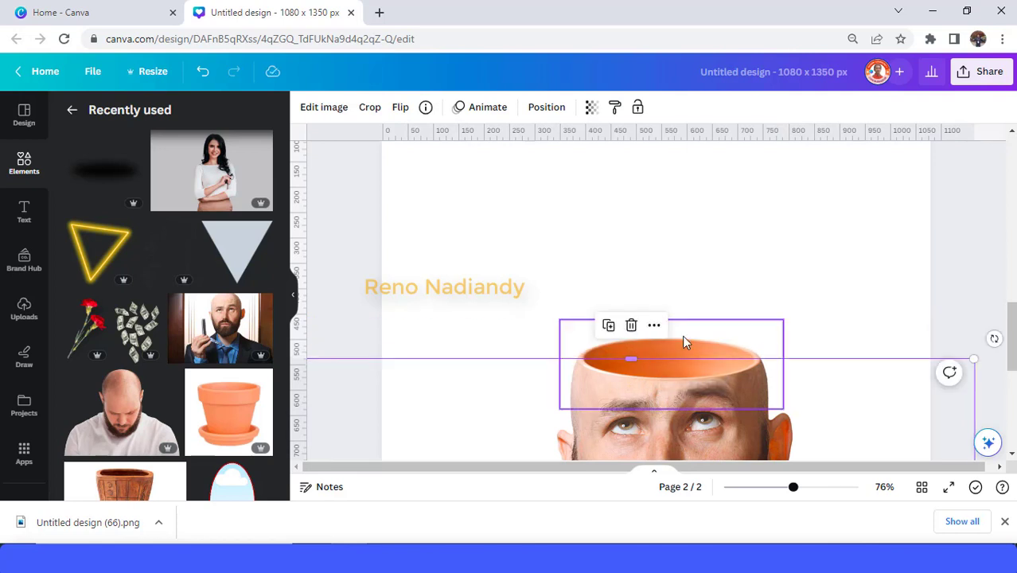
scroll(720, 260, "down", 1)
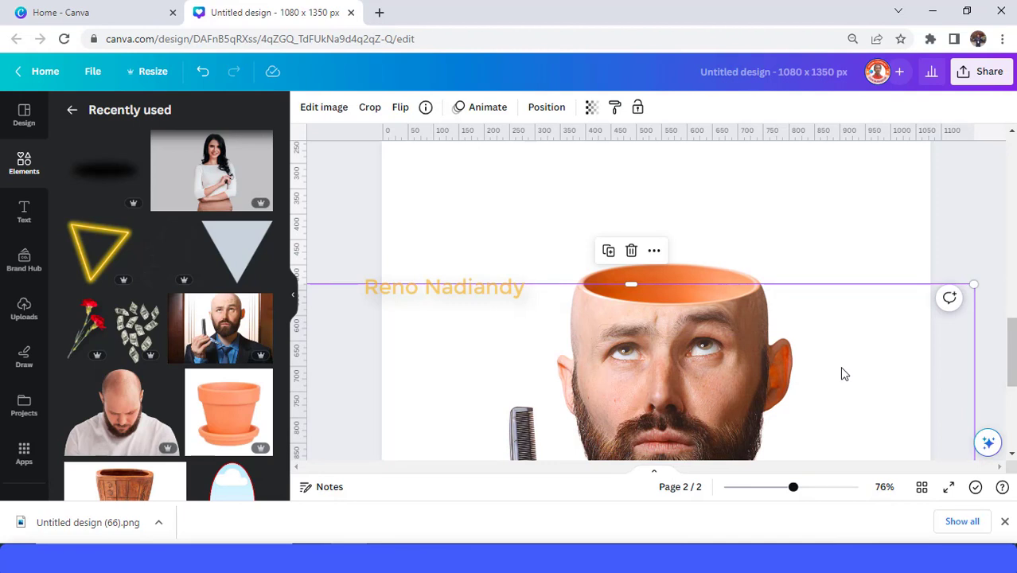
left_click(899, 235)
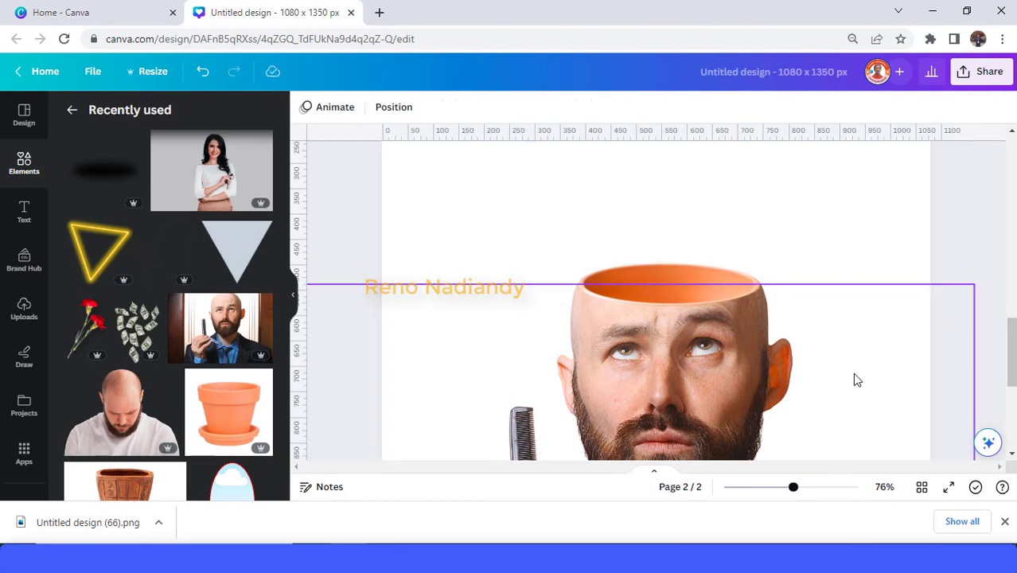
- Add the recently used Falling Money cutout to page 2, shrink it and place it above the head opening
left_click(783, 488)
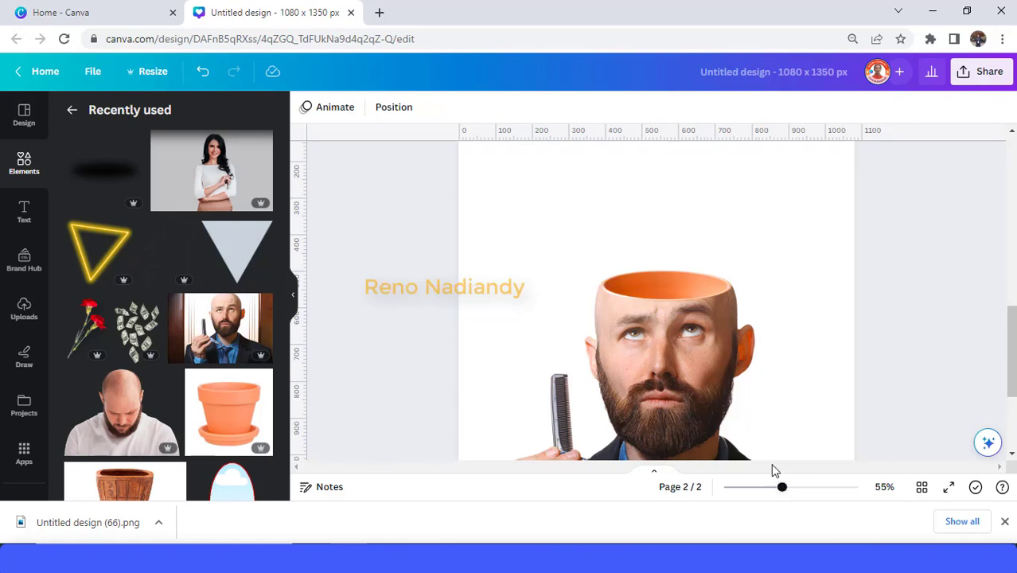
scroll(776, 426, "down", 4)
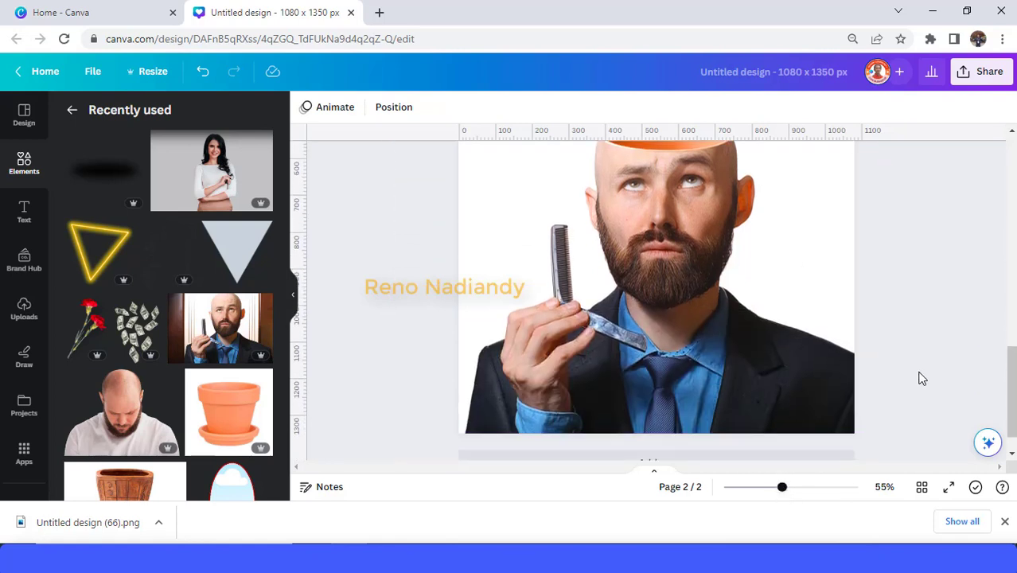
scroll(921, 379, "up", 2)
scroll(873, 393, "up", 2)
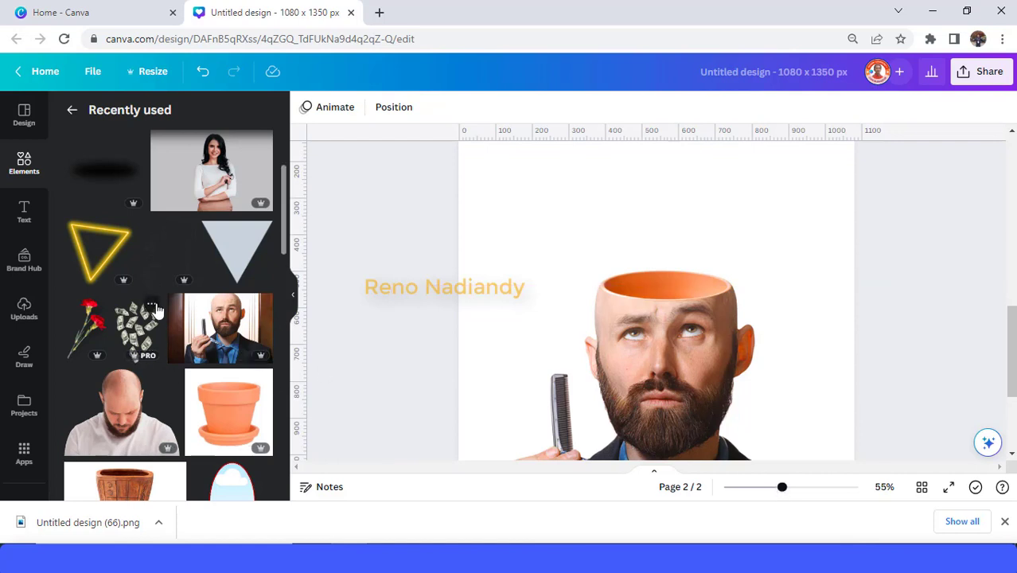
left_click(152, 307)
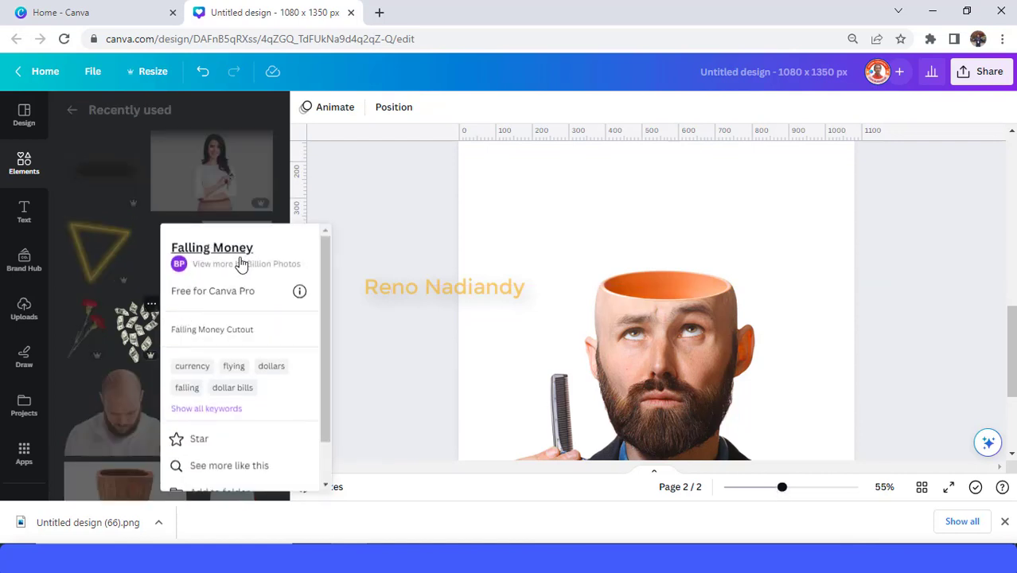
left_click(140, 340)
left_click(140, 334)
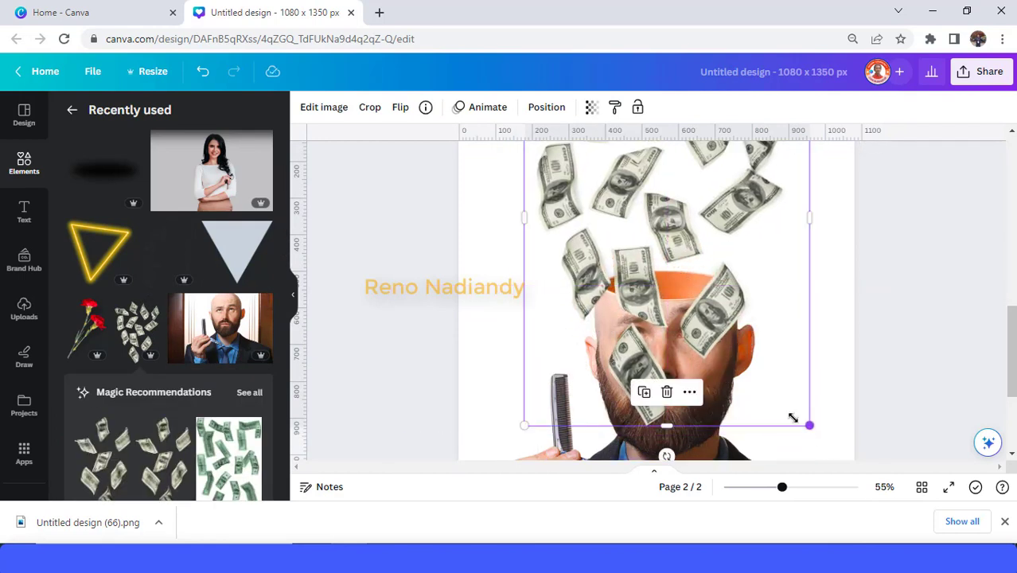
left_click_drag(793, 418, 711, 294)
left_click_drag(646, 231, 688, 237)
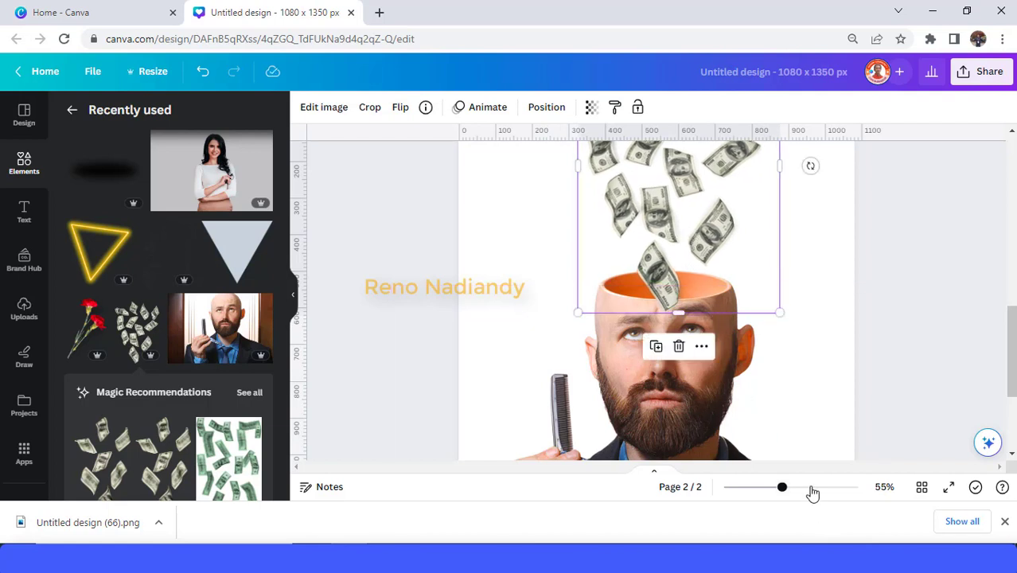
- Crop the bottom of the Falling Money image so the lowest bill ends at the front rim of the opening
left_click(810, 488)
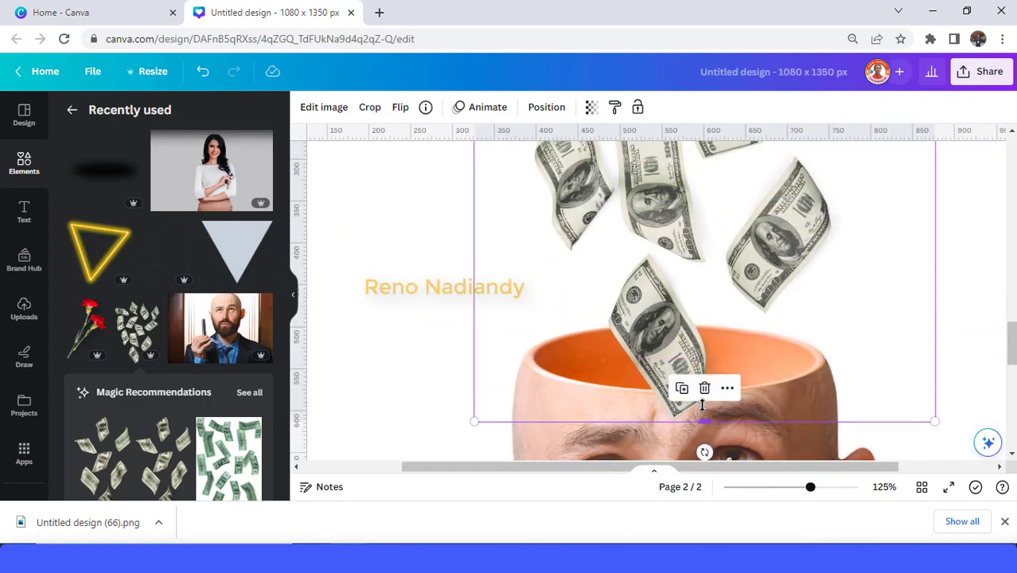
left_click_drag(701, 405, 705, 393)
left_click(729, 423)
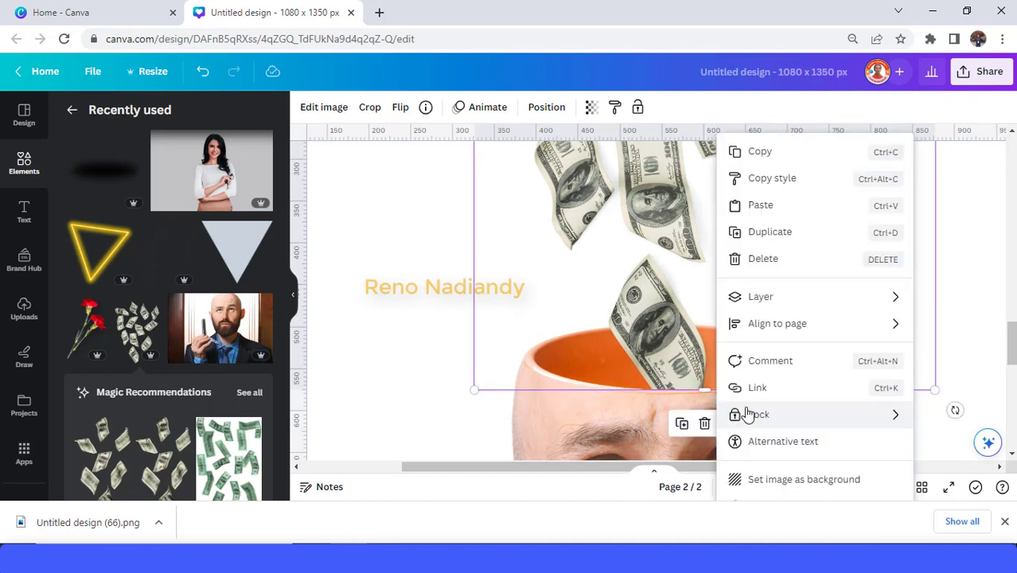
left_click(398, 374)
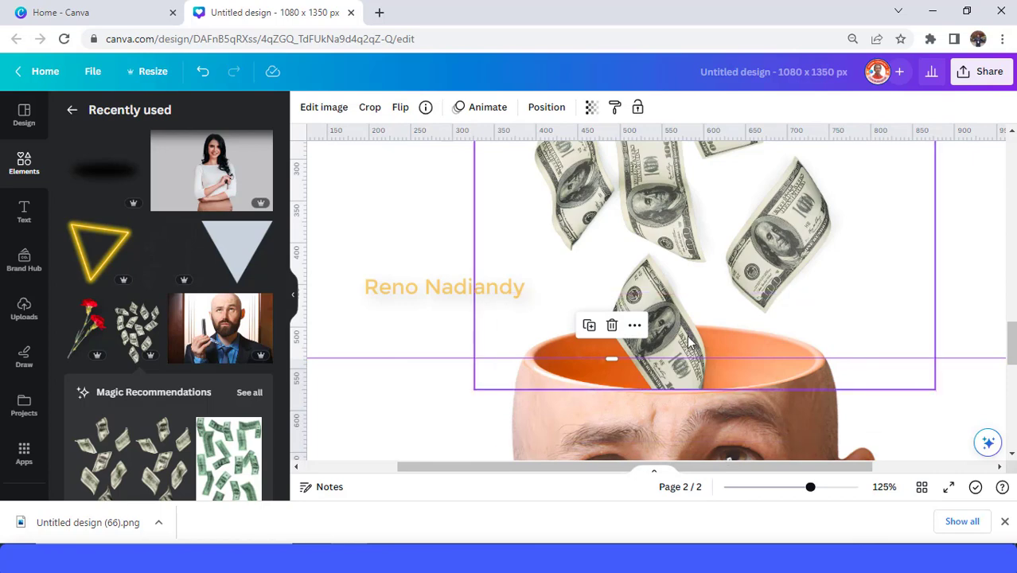
left_click(764, 374)
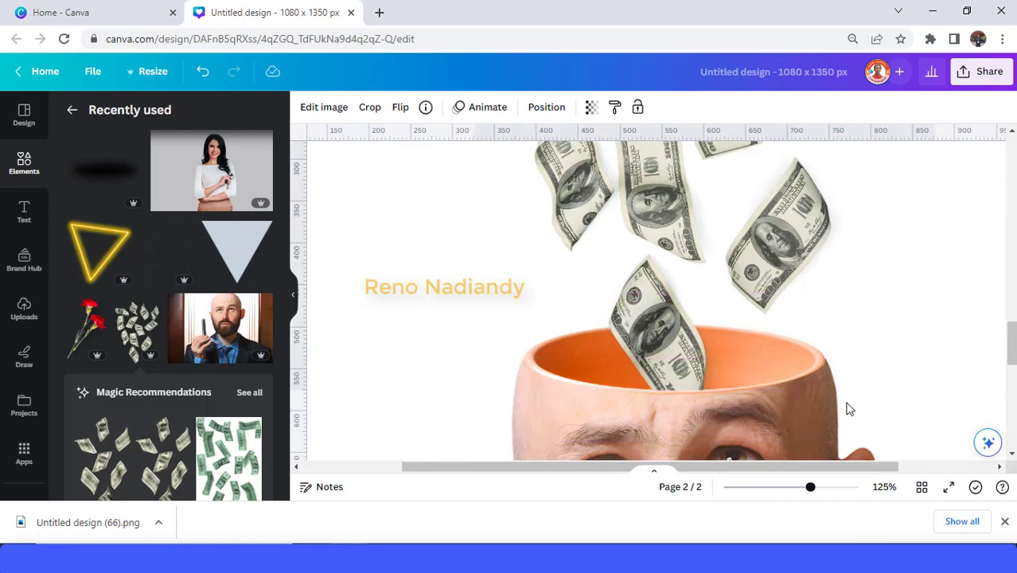
left_click(794, 487)
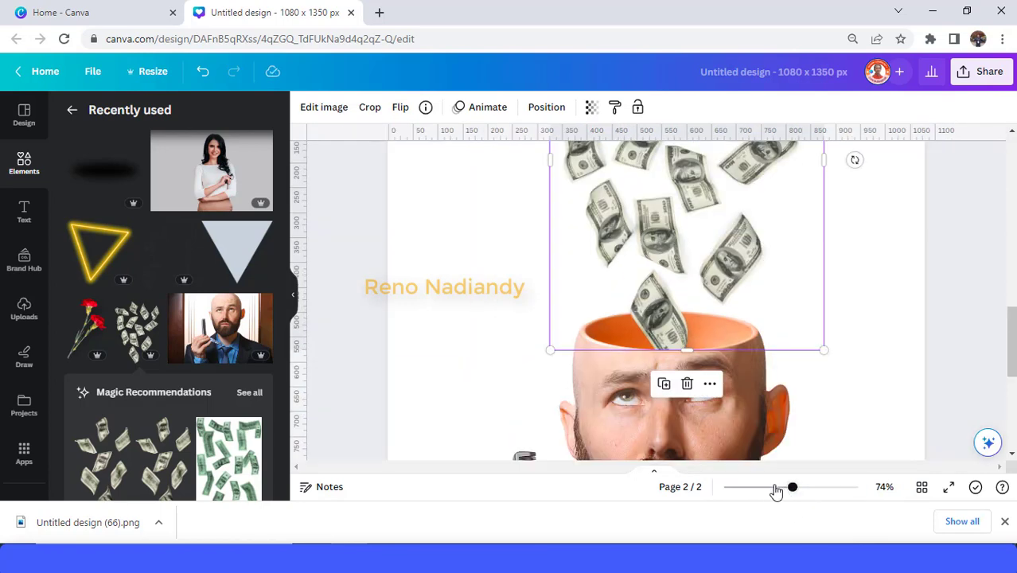
left_click(774, 488)
left_click(758, 488)
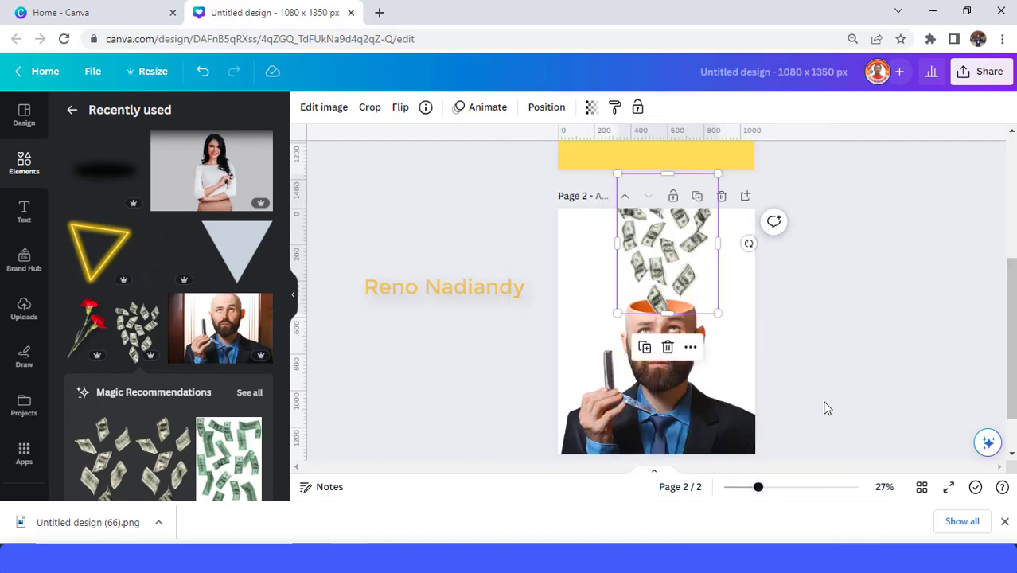
left_click(845, 379)
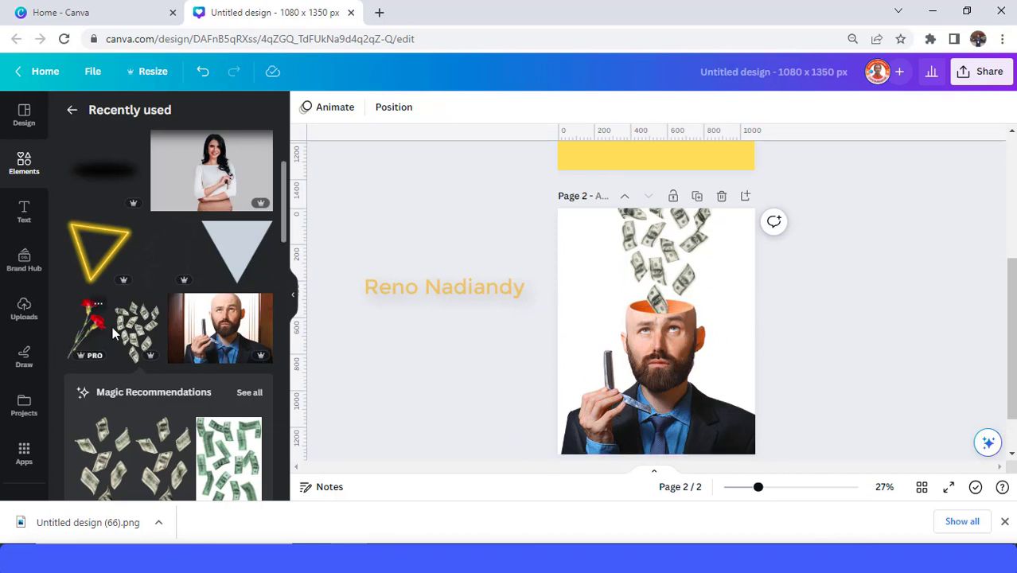
- Try the recently used red carnation image on page 2 and delete it
left_click(94, 340)
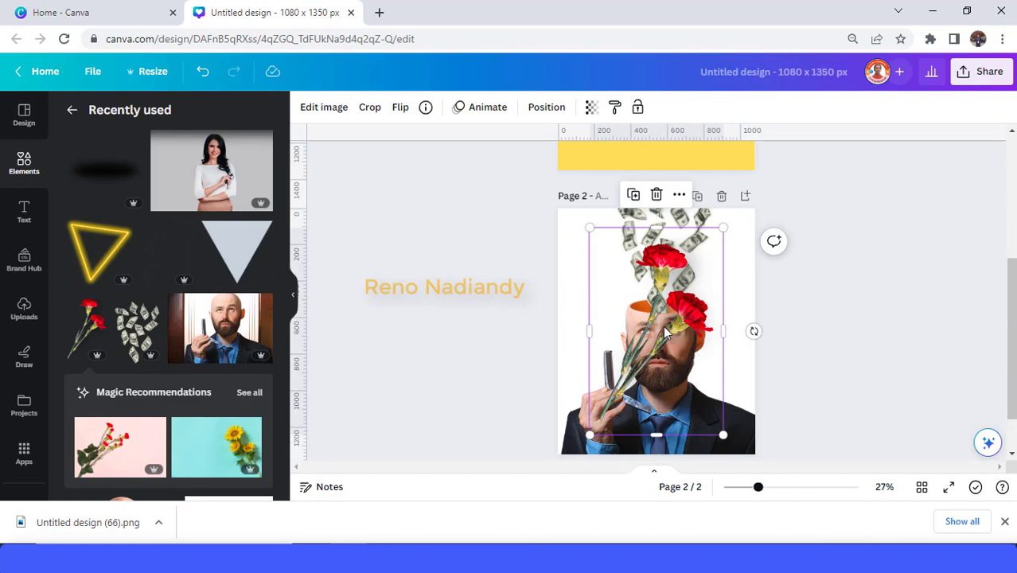
left_click(657, 195)
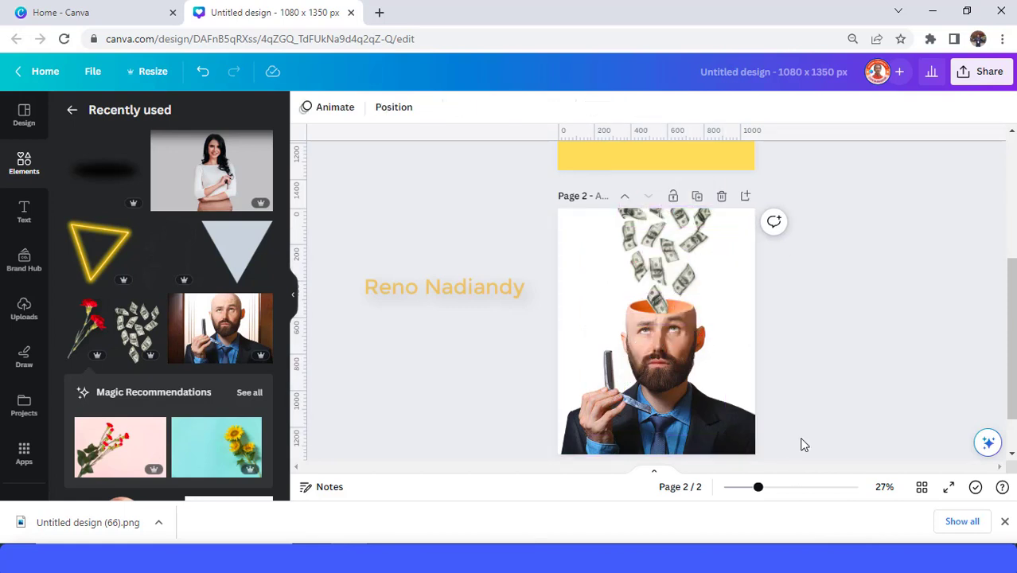